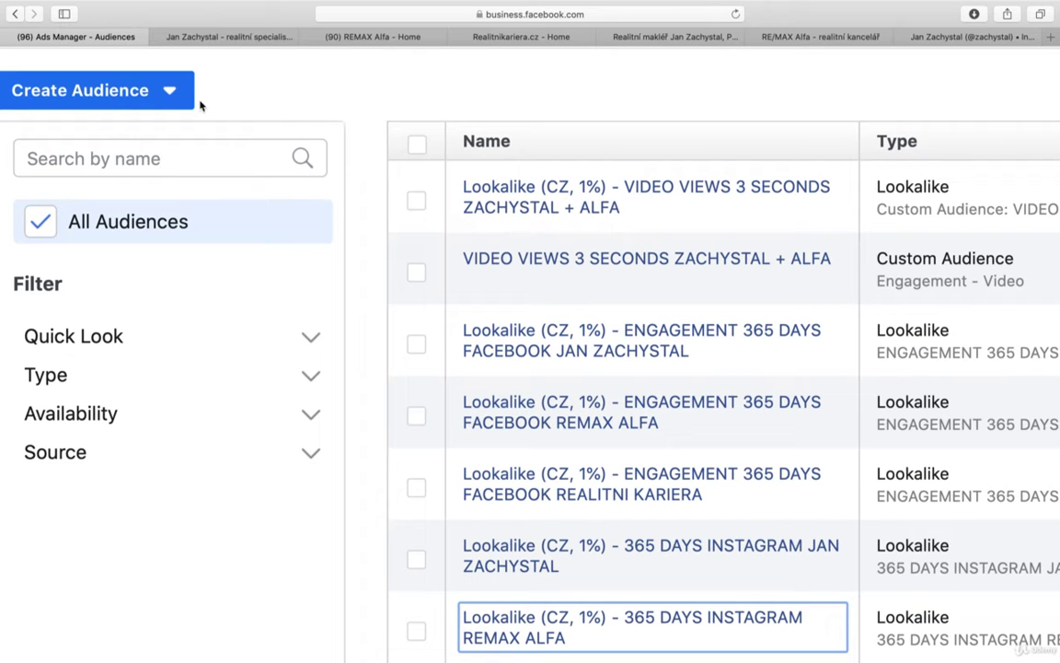
Look at the Create Audience options on the Audiences list, then open the business tools menu.
{"action": "scroll", "coordinate": [290, 106], "scroll_direction": "down", "scroll_amount": 5}
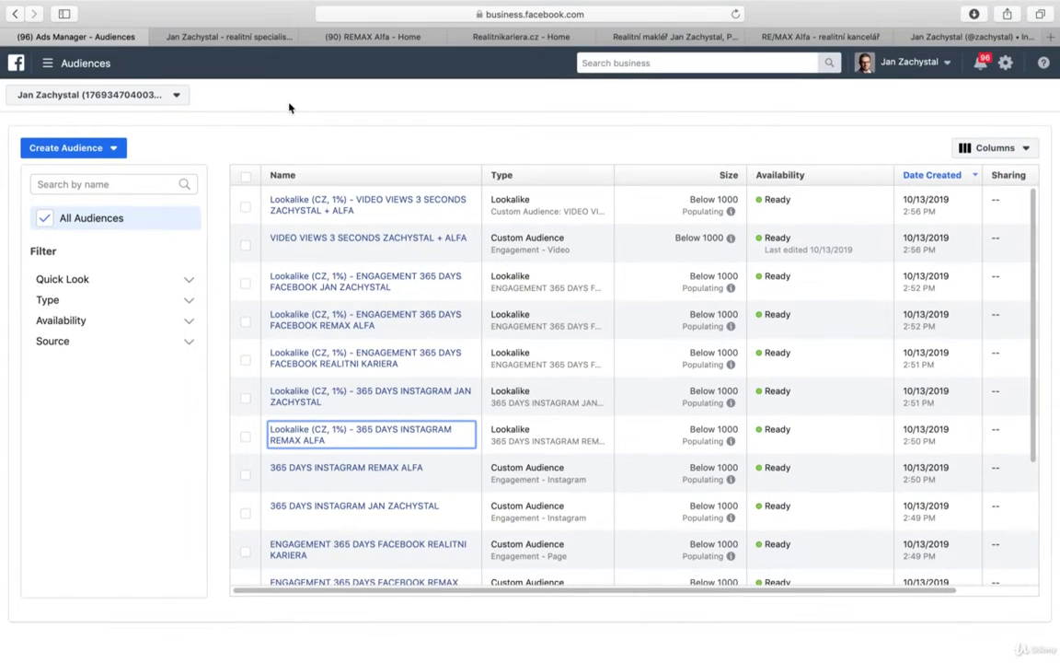
{"action": "left_click", "coordinate": [92, 146]}
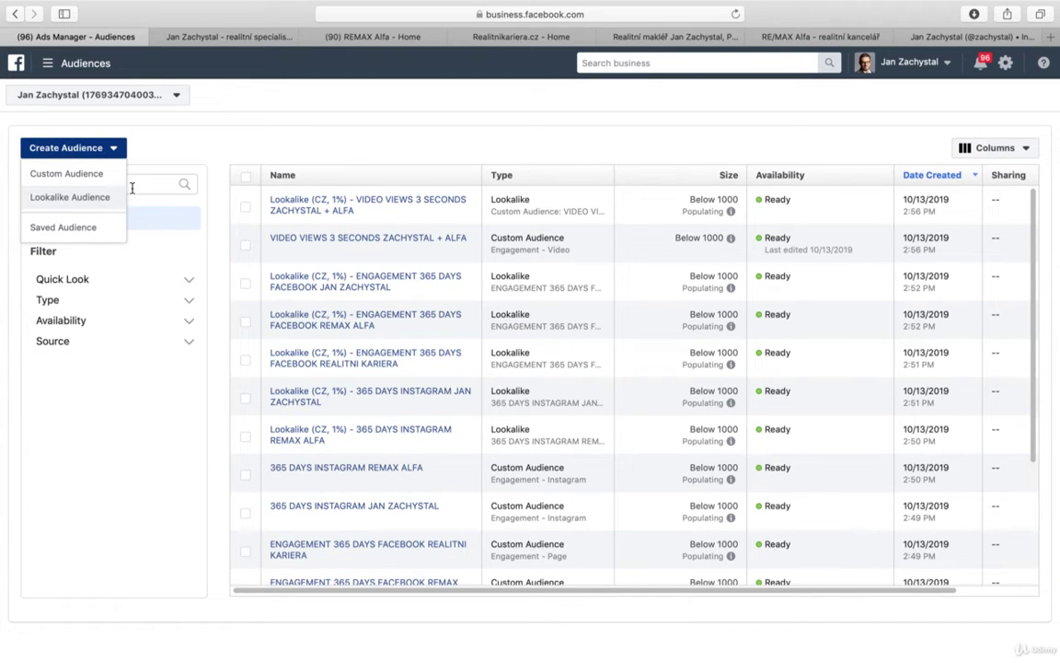
{"action": "left_click", "coordinate": [100, 62]}
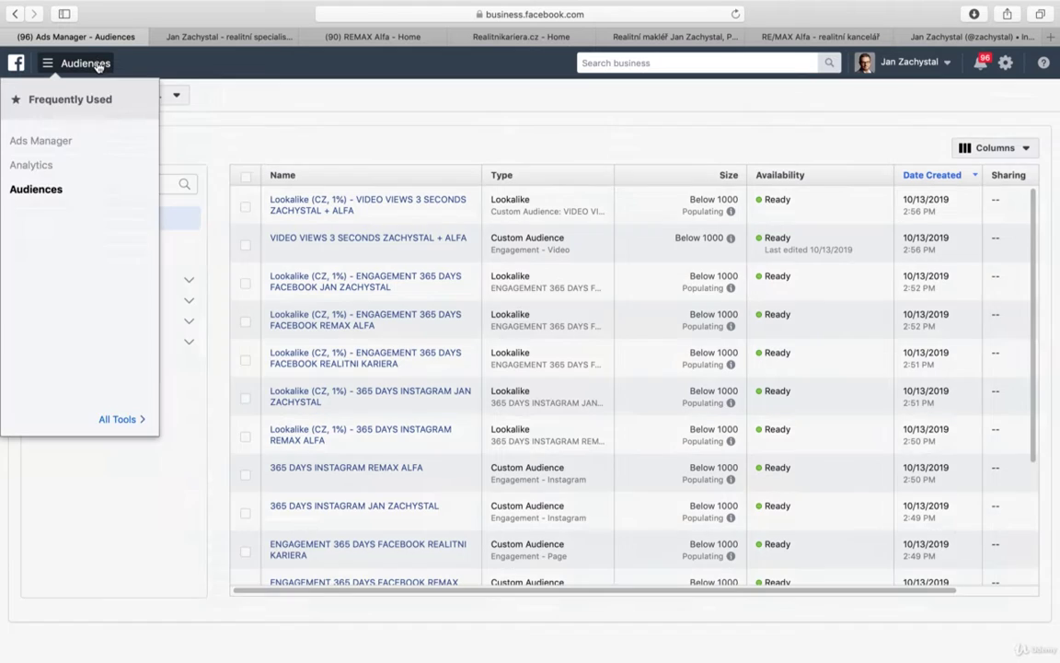
Expand All Tools in the business tools menu, then dismiss the menu.
{"action": "left_click", "coordinate": [122, 416]}
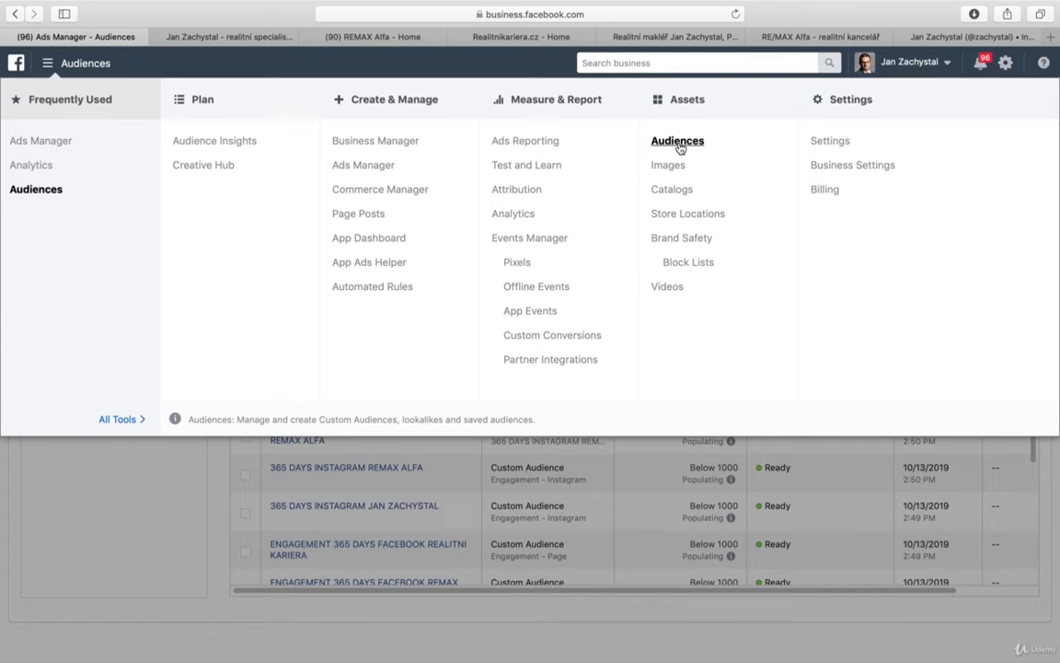
{"action": "left_click", "coordinate": [142, 491]}
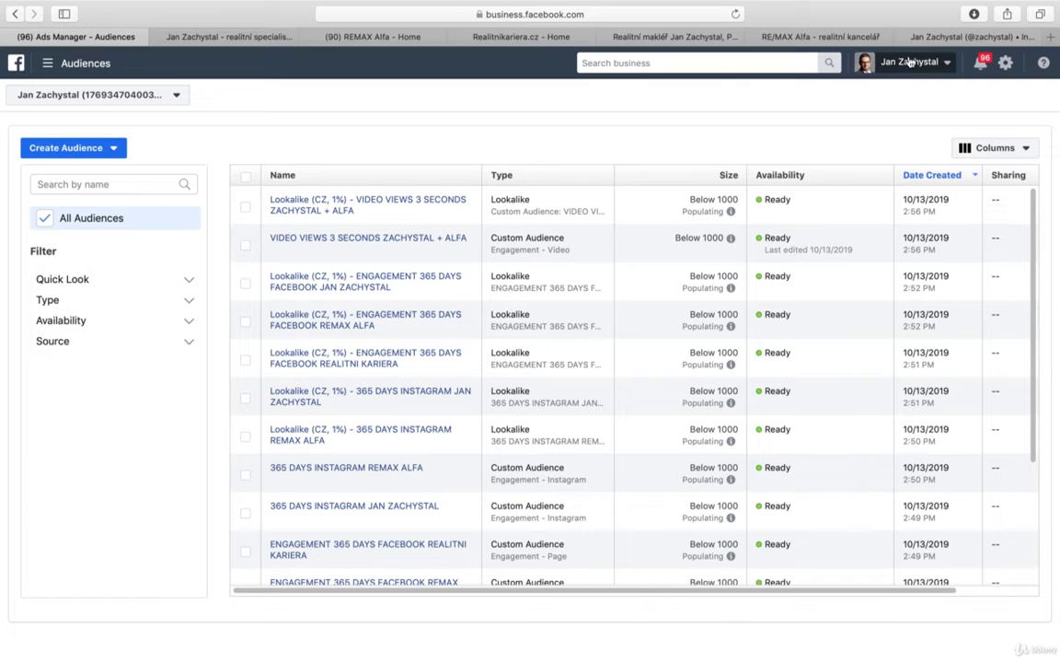
View the RE/MAX Hall of Fame post on Instagram, then go to the realtor's Facebook page.
{"action": "left_click", "coordinate": [930, 37]}
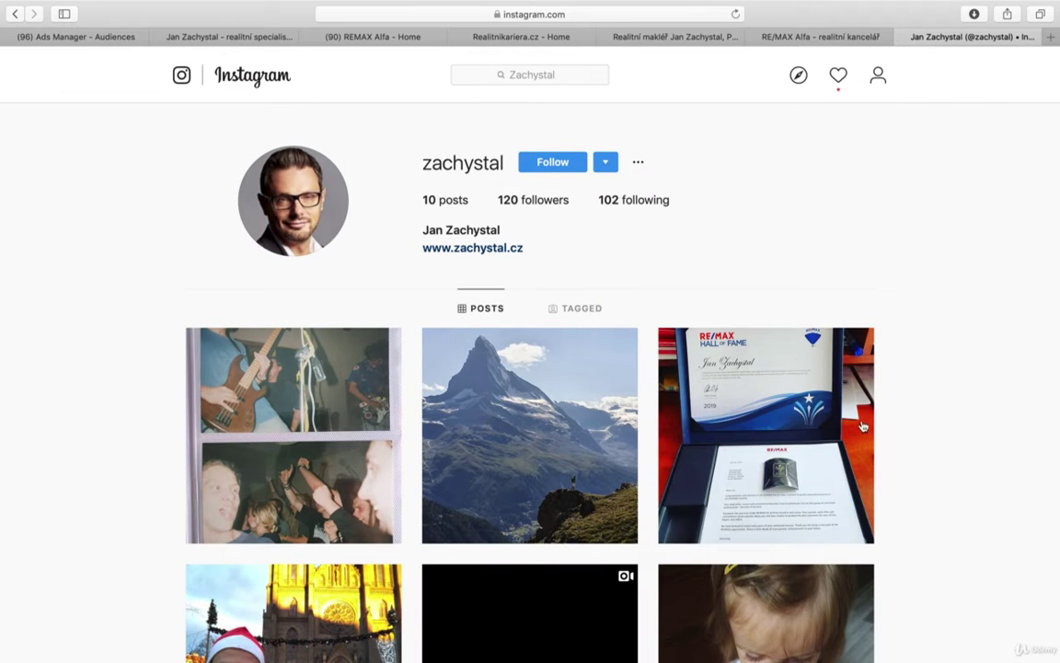
{"action": "left_click", "coordinate": [808, 405]}
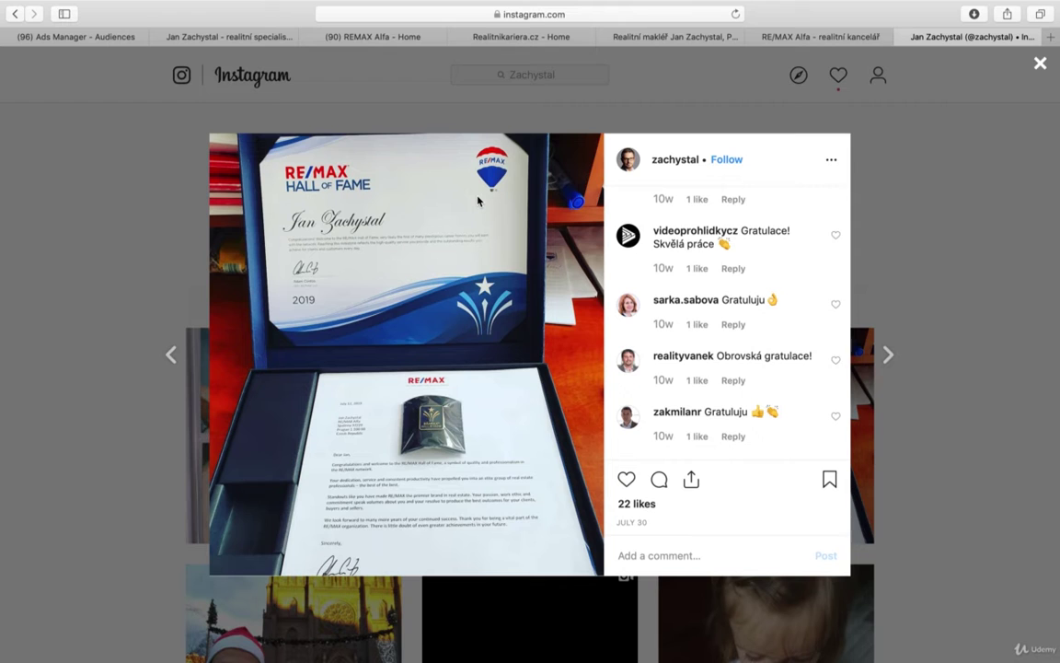
{"action": "left_click", "coordinate": [955, 186]}
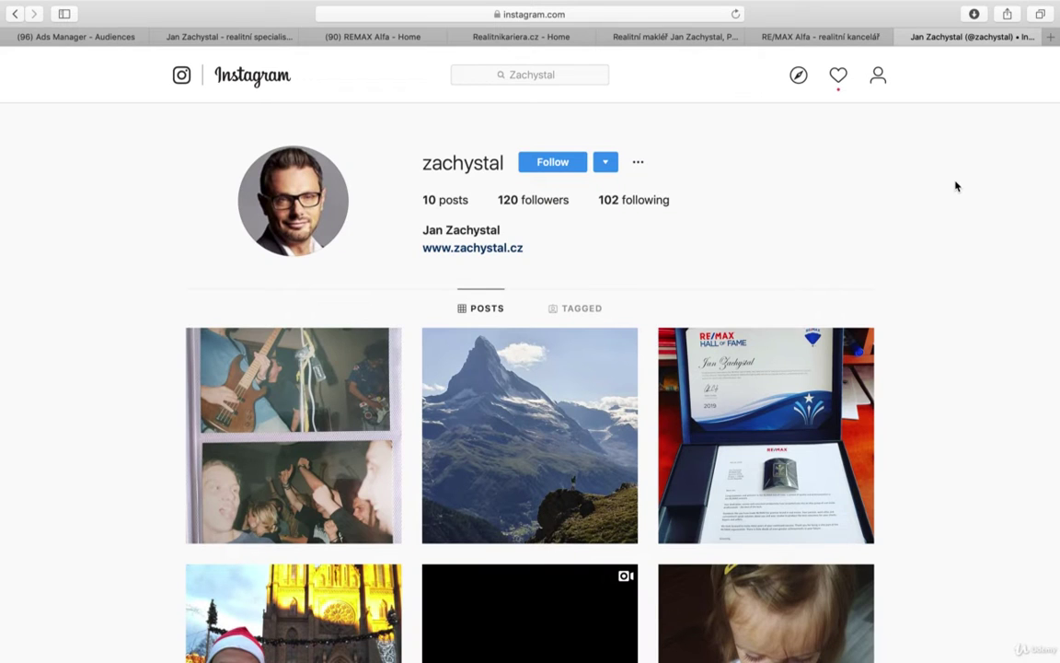
{"action": "left_click", "coordinate": [235, 37]}
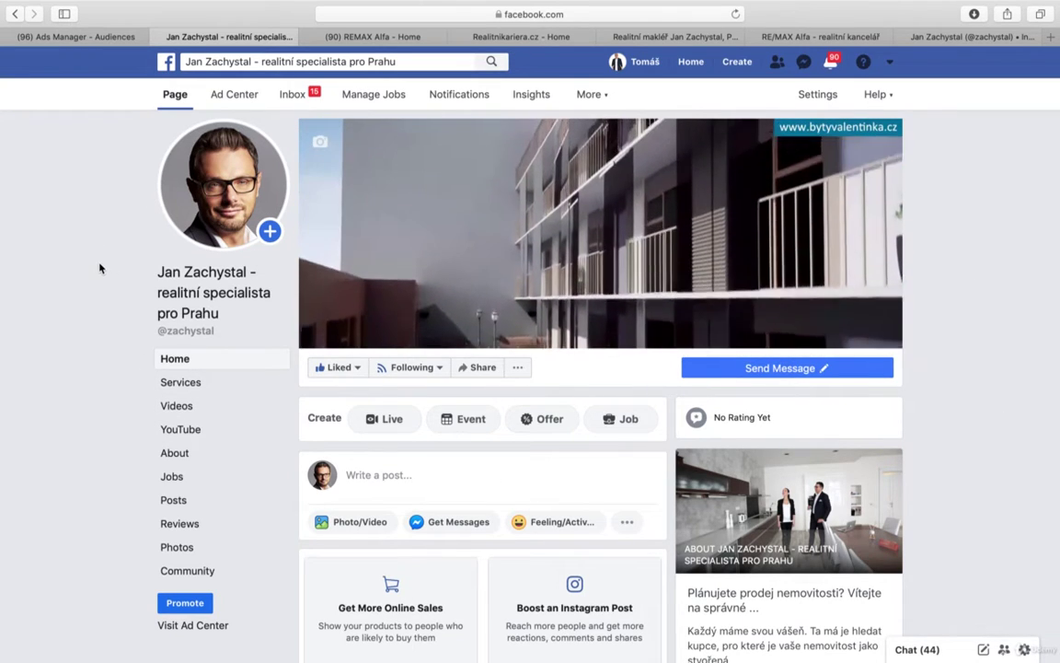
Show the REMAX Alfa and Realitnikariera.cz Facebook pages, then the realtor's personal website.
{"action": "left_click", "coordinate": [373, 37]}
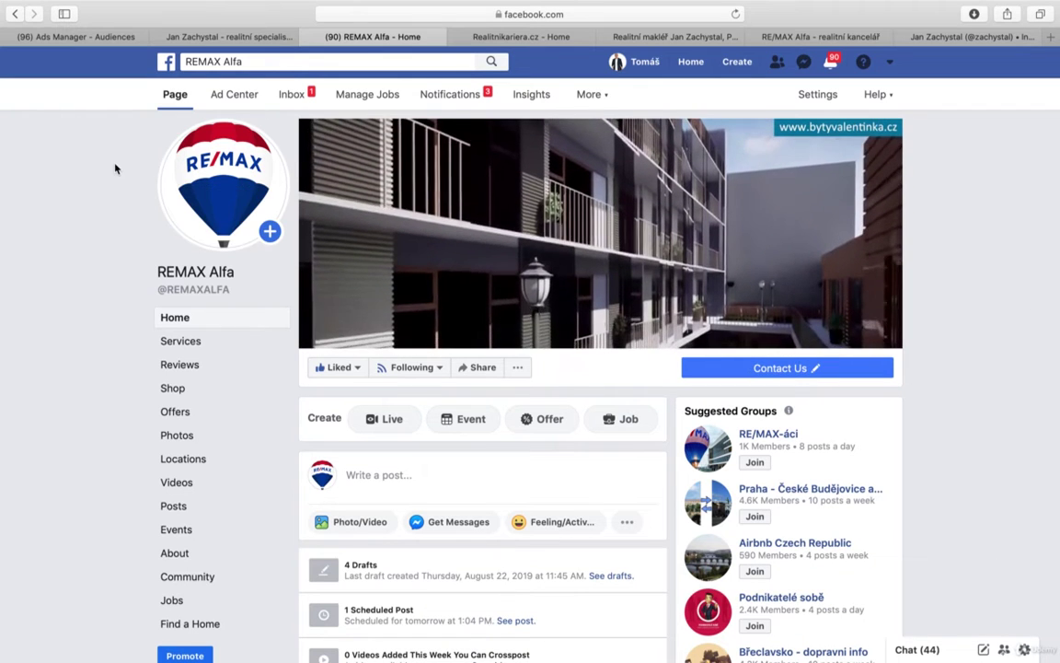
{"action": "left_click", "coordinate": [521, 37]}
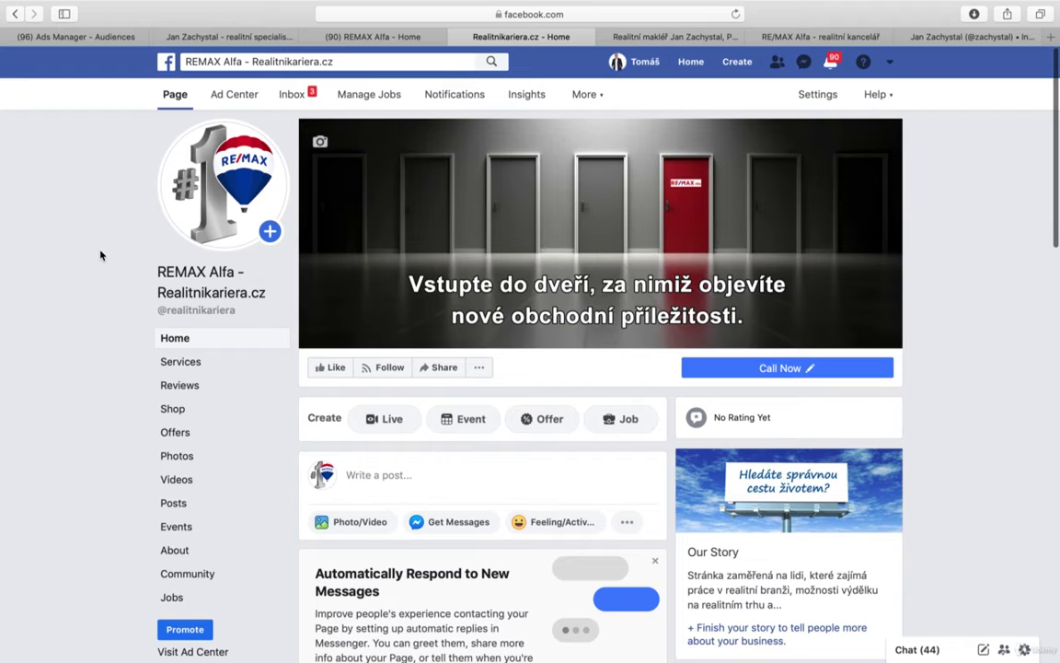
{"action": "left_click", "coordinate": [607, 37]}
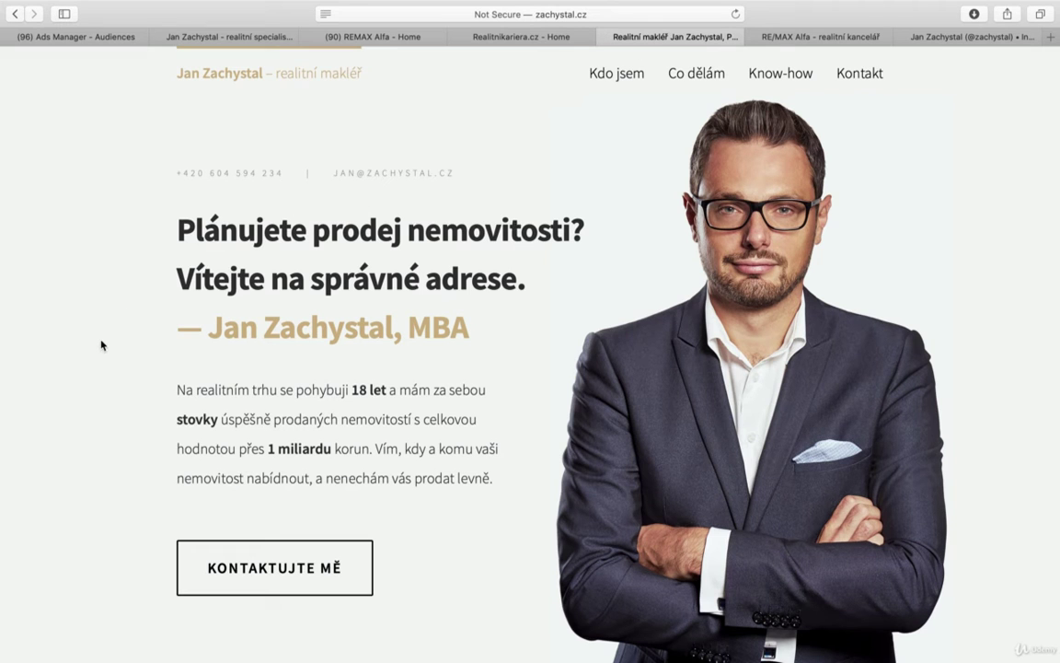
Scroll the personal website, view the RE/MAX Alfa agency site, then return to Instagram.
{"action": "scroll", "coordinate": [118, 344], "scroll_direction": "down", "scroll_amount": 5}
{"action": "scroll", "coordinate": [118, 344], "scroll_direction": "up", "scroll_amount": 5}
{"action": "left_click", "coordinate": [800, 37]}
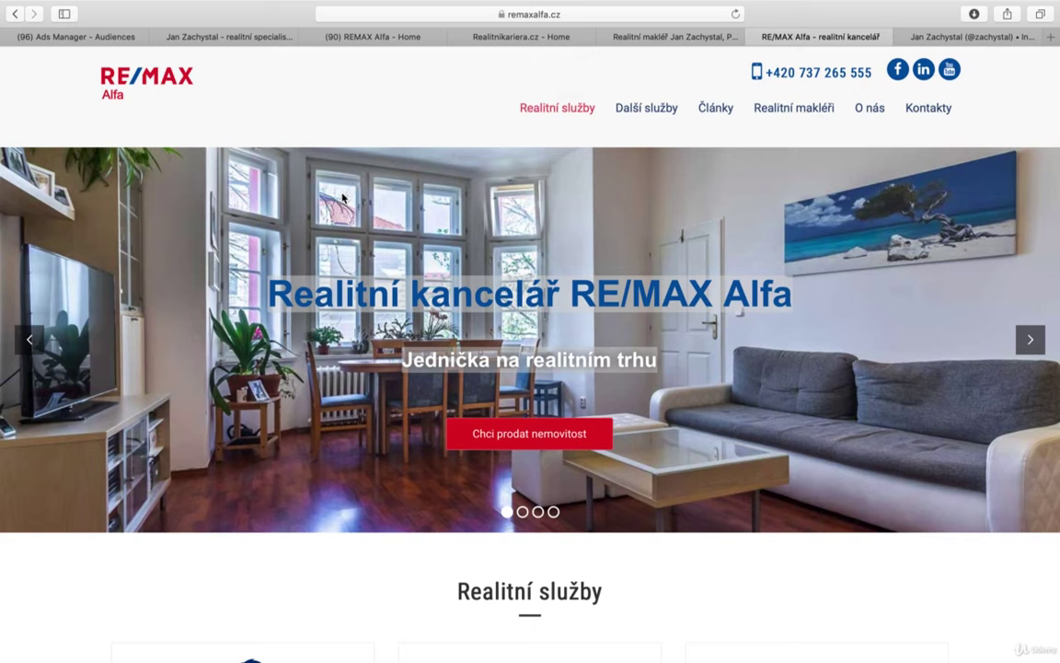
{"action": "left_click", "coordinate": [948, 39]}
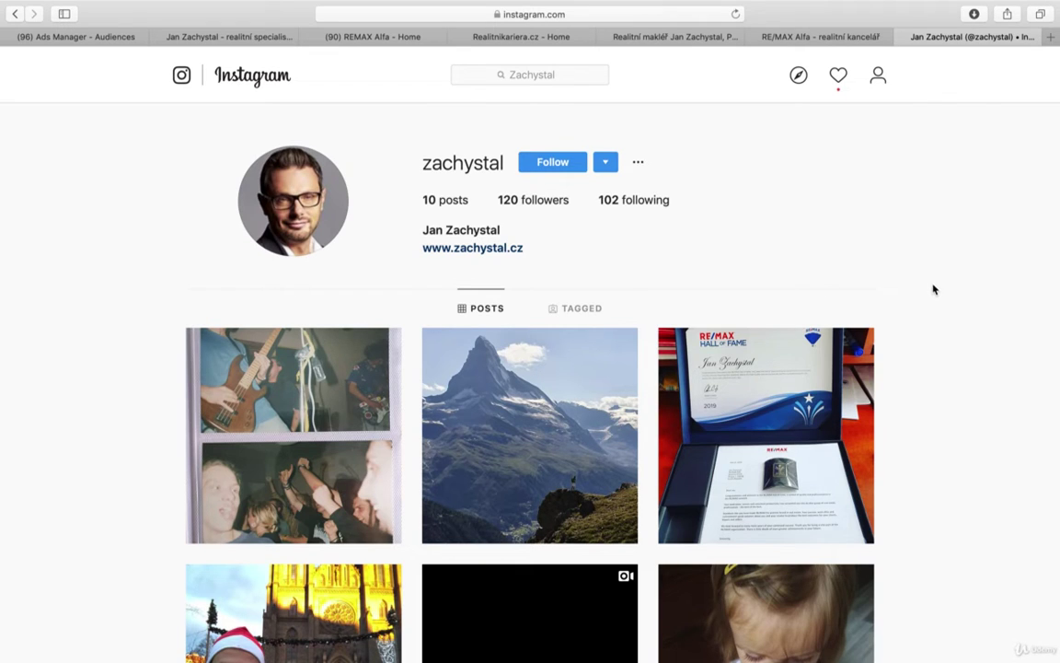
Preview the Customer list and Video custom audience sources, then close the form without creating anything.
{"action": "left_click", "coordinate": [99, 42]}
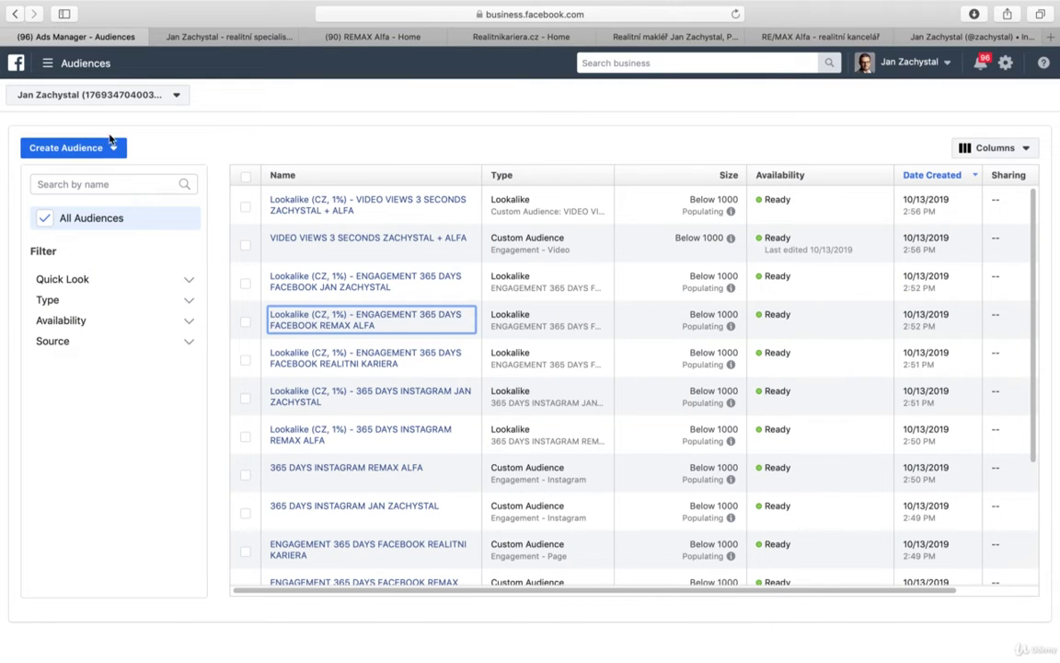
{"action": "left_click", "coordinate": [112, 149]}
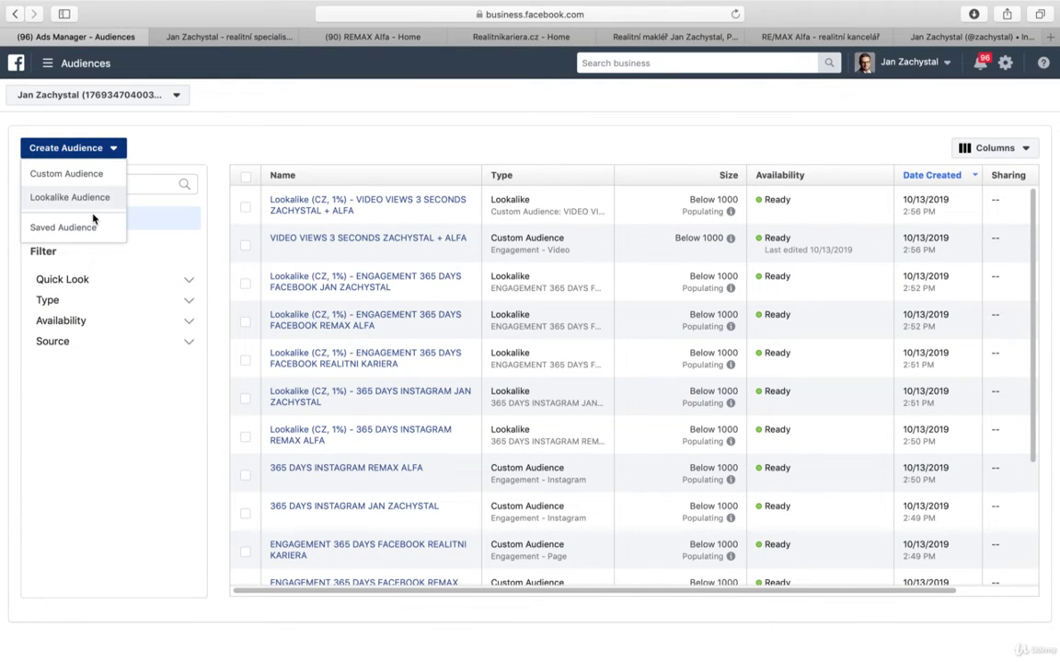
{"action": "left_click", "coordinate": [90, 174]}
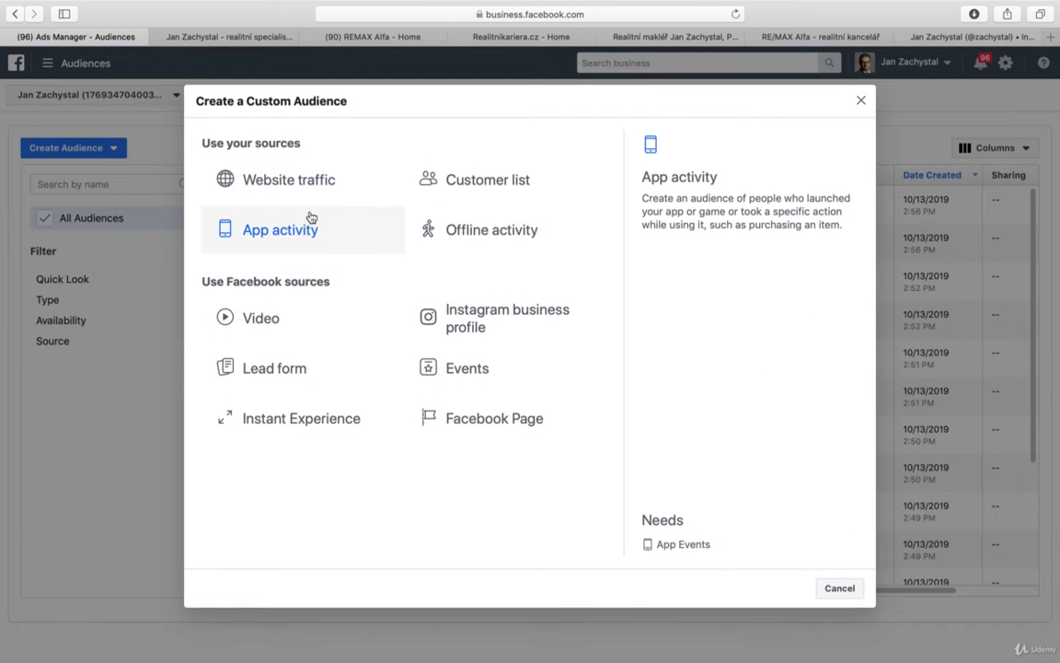
{"action": "left_click", "coordinate": [432, 190]}
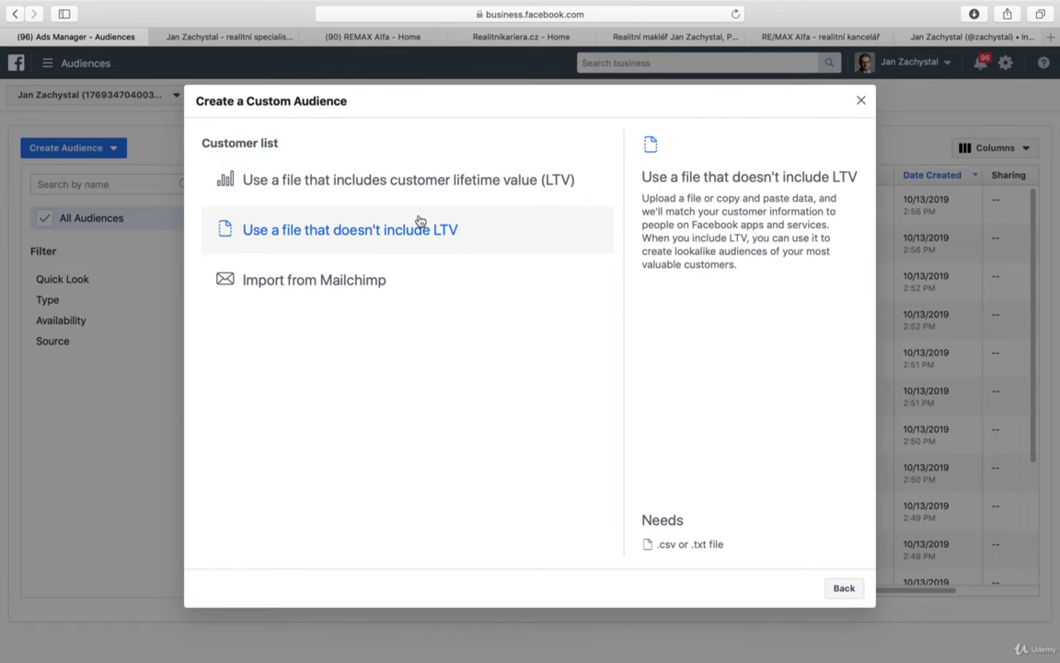
{"action": "left_click", "coordinate": [859, 101]}
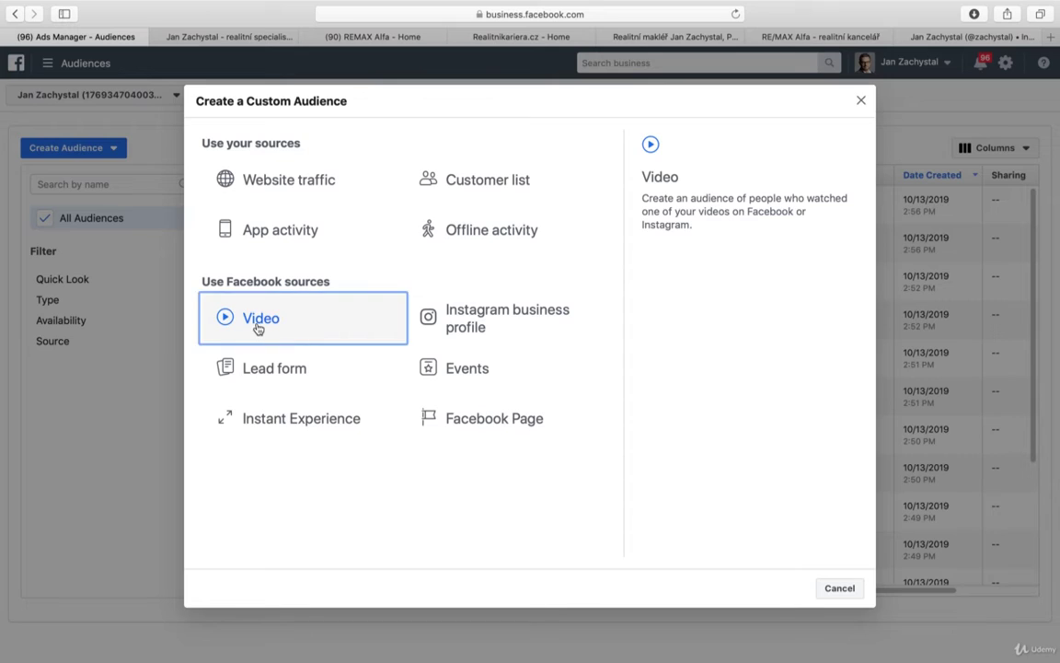
{"action": "key", "text": "Escape"}
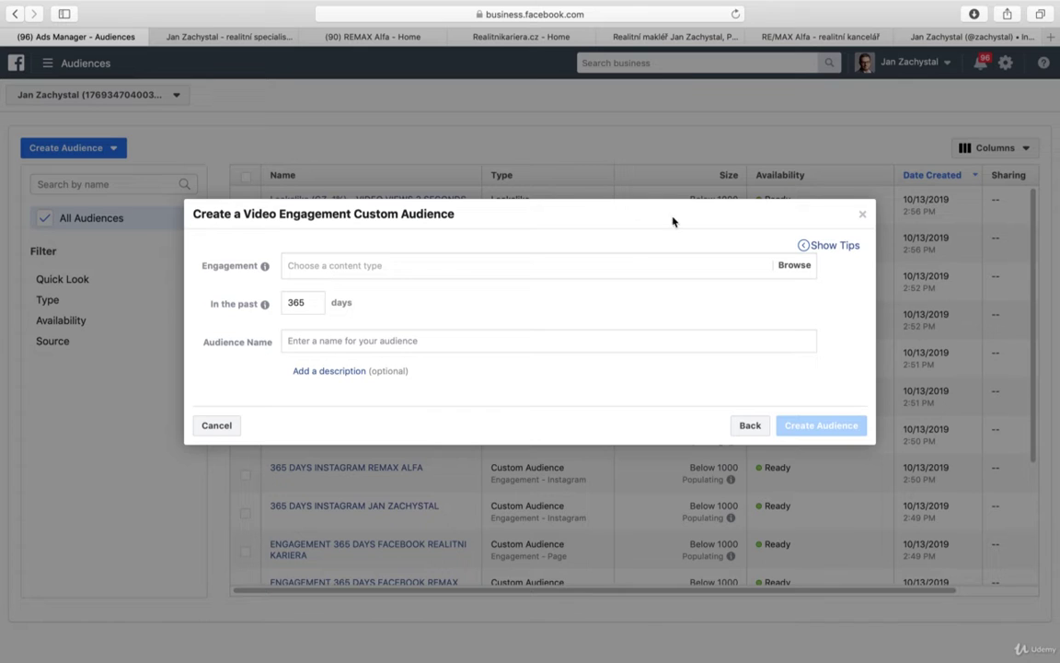
{"action": "left_click", "coordinate": [861, 217]}
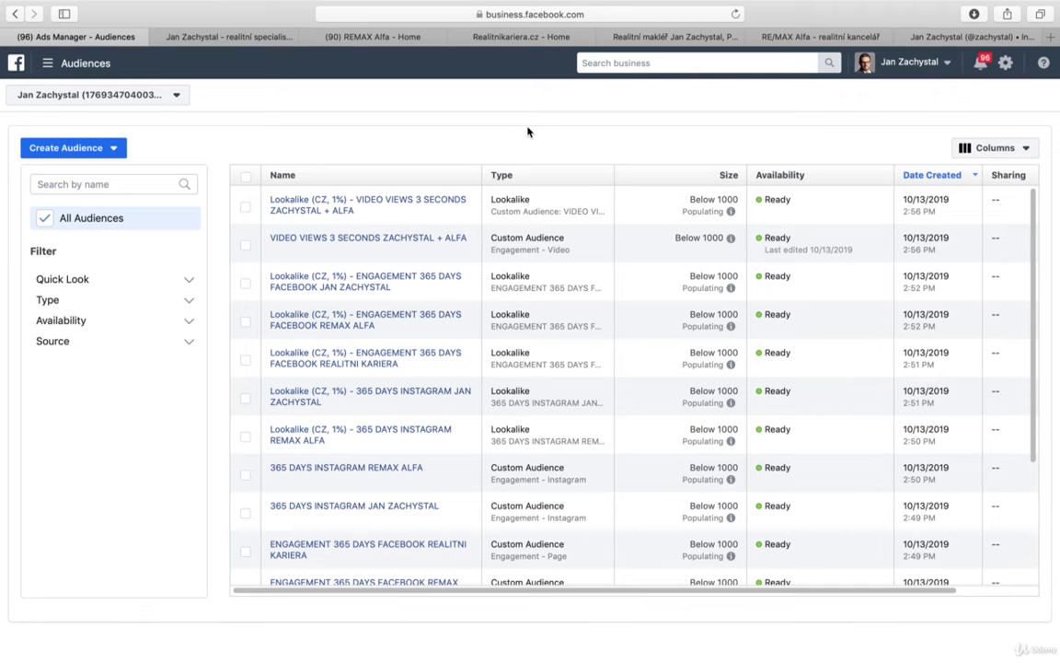
Revisit the Facebook pages, both websites and Instagram, then return to the Audiences list.
{"action": "left_click", "coordinate": [221, 35]}
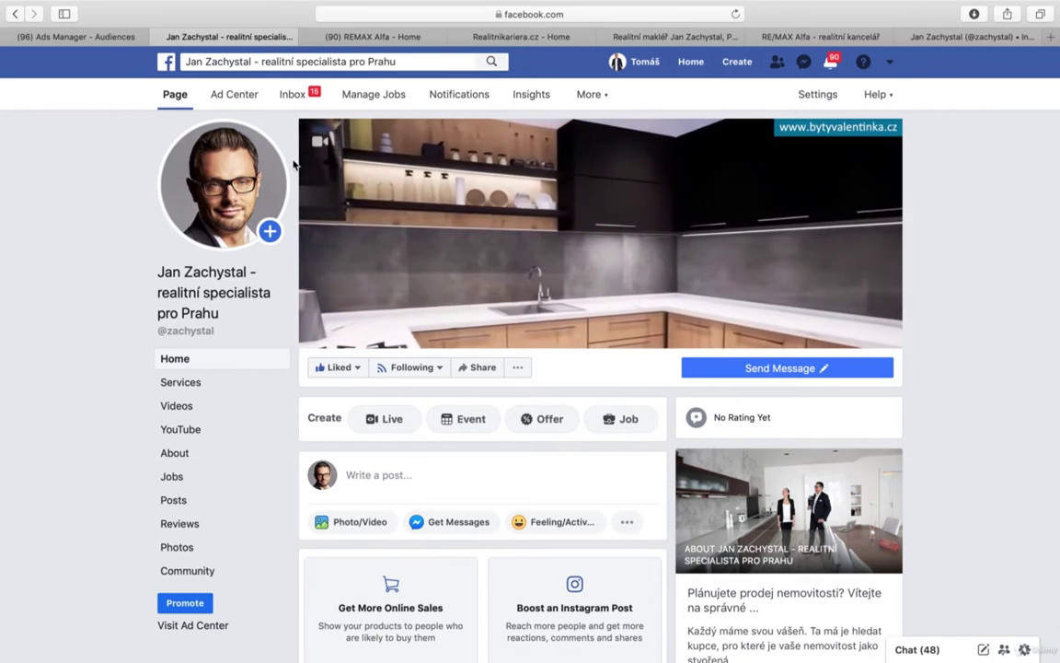
{"action": "left_click", "coordinate": [350, 37]}
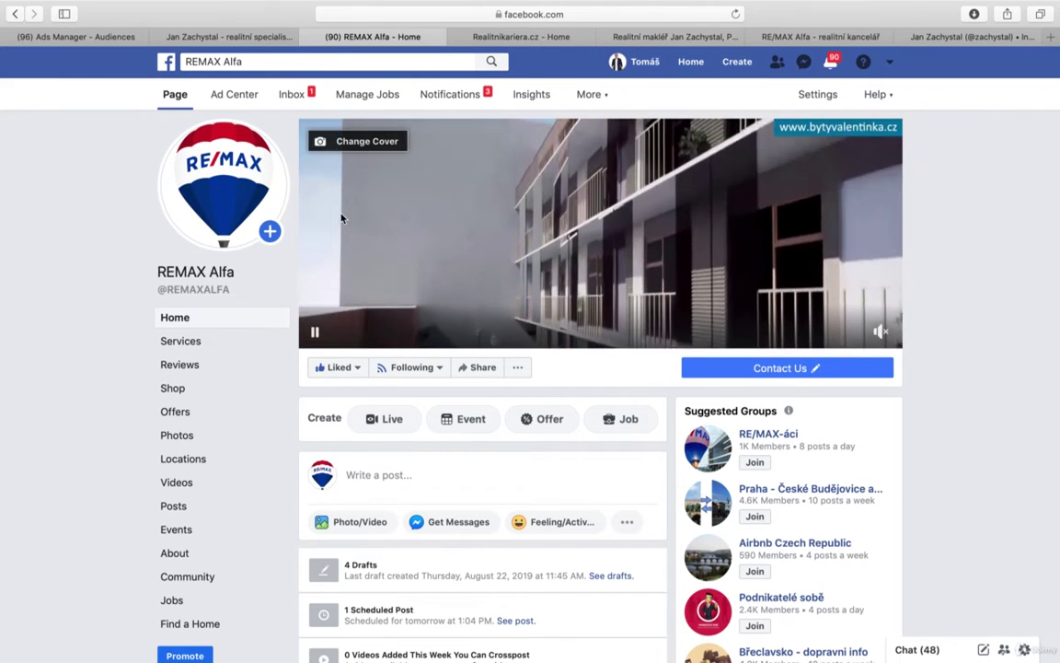
{"action": "left_click", "coordinate": [517, 37]}
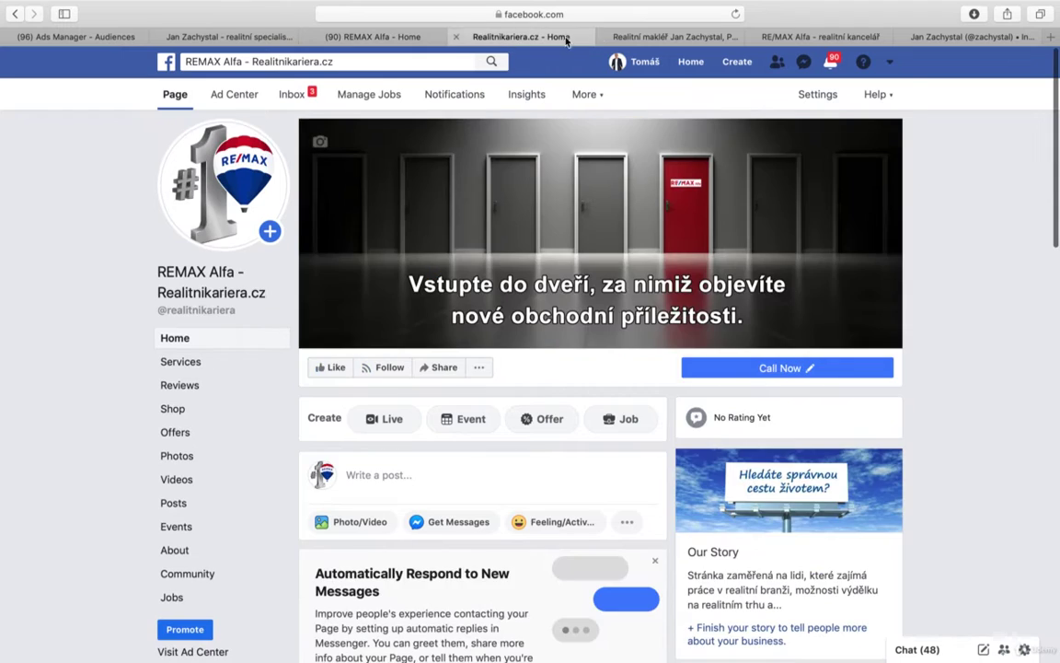
{"action": "left_click", "coordinate": [653, 37]}
{"action": "left_click", "coordinate": [810, 37]}
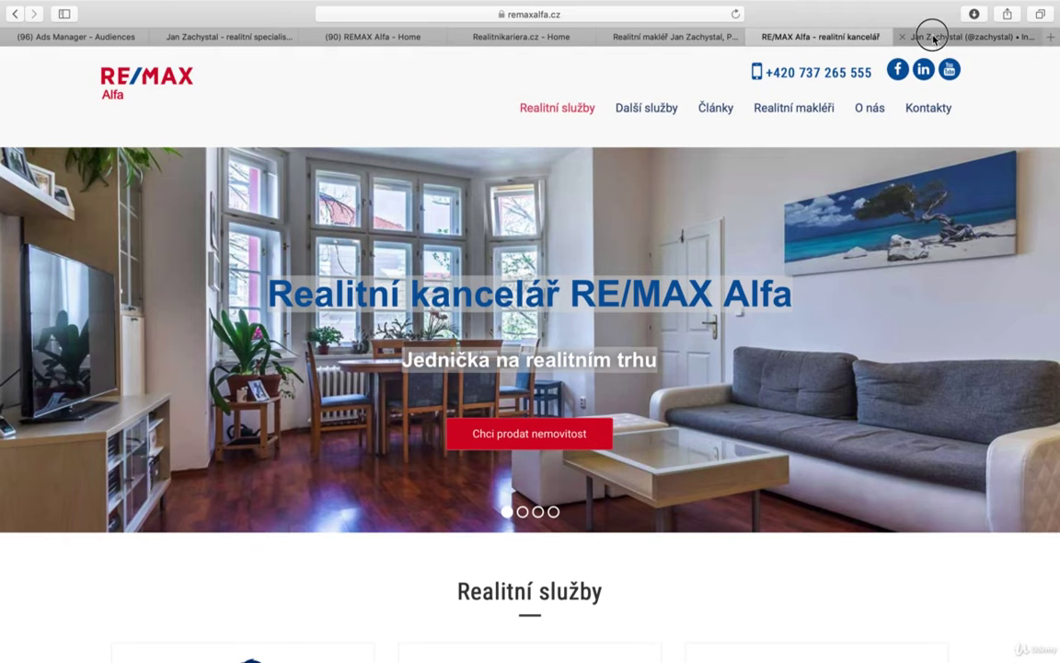
{"action": "left_click", "coordinate": [933, 37]}
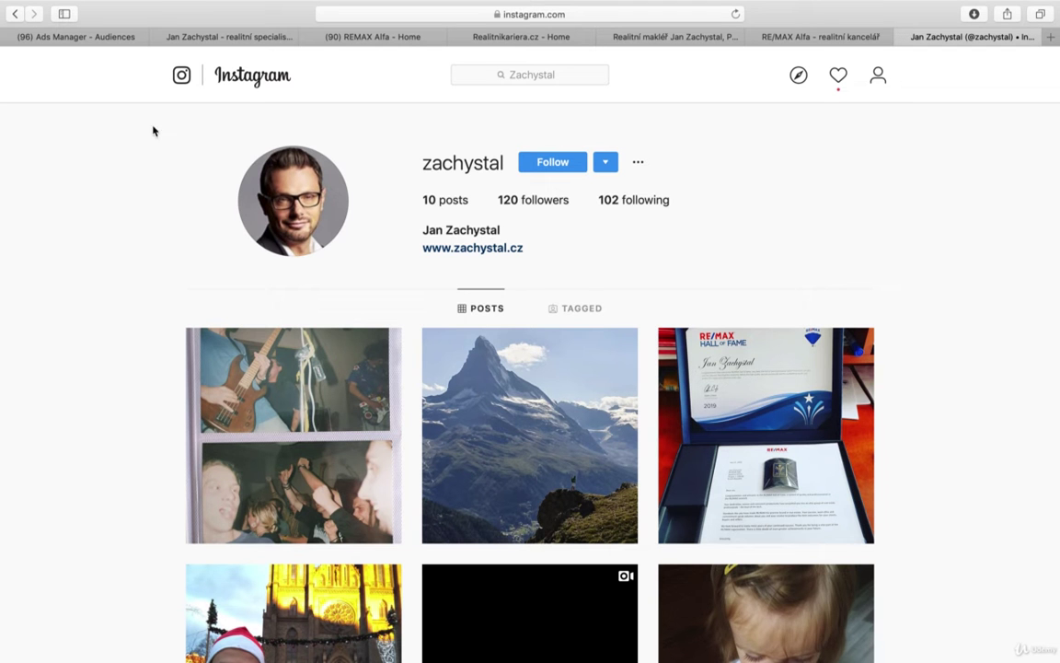
{"action": "left_click", "coordinate": [78, 38]}
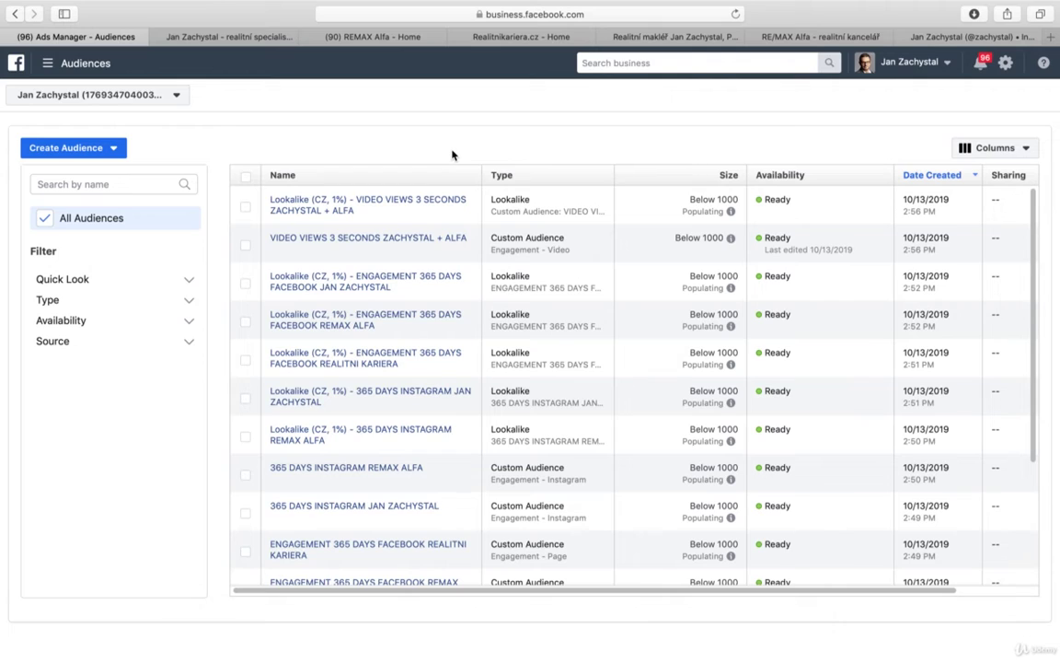
{"action": "scroll", "coordinate": [452, 154], "scroll_direction": "up", "scroll_amount": 5}
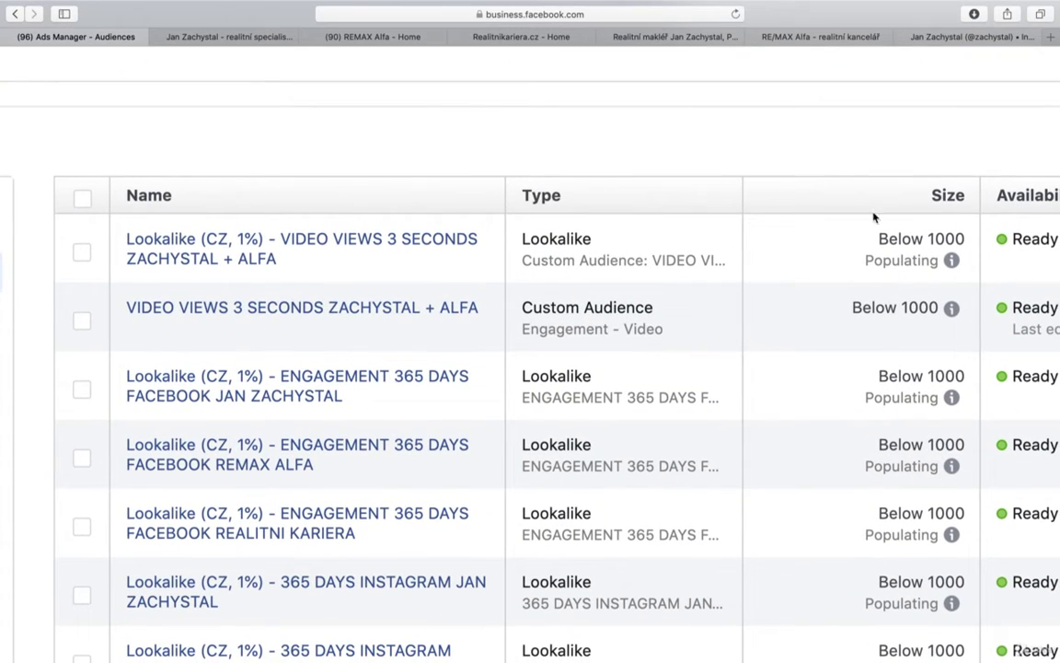
{"action": "mouse_move", "coordinate": [394, 244]}
{"action": "mouse_move", "coordinate": [434, 311]}
{"action": "scroll", "coordinate": [721, 128], "scroll_direction": "down", "scroll_amount": 1}
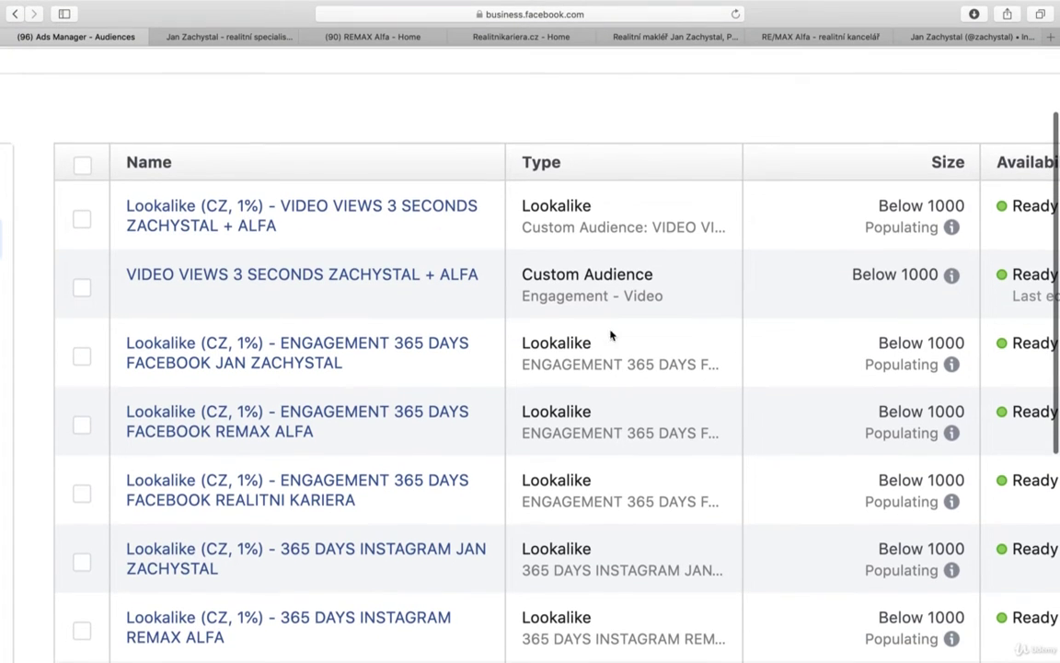
{"action": "mouse_move", "coordinate": [429, 279]}
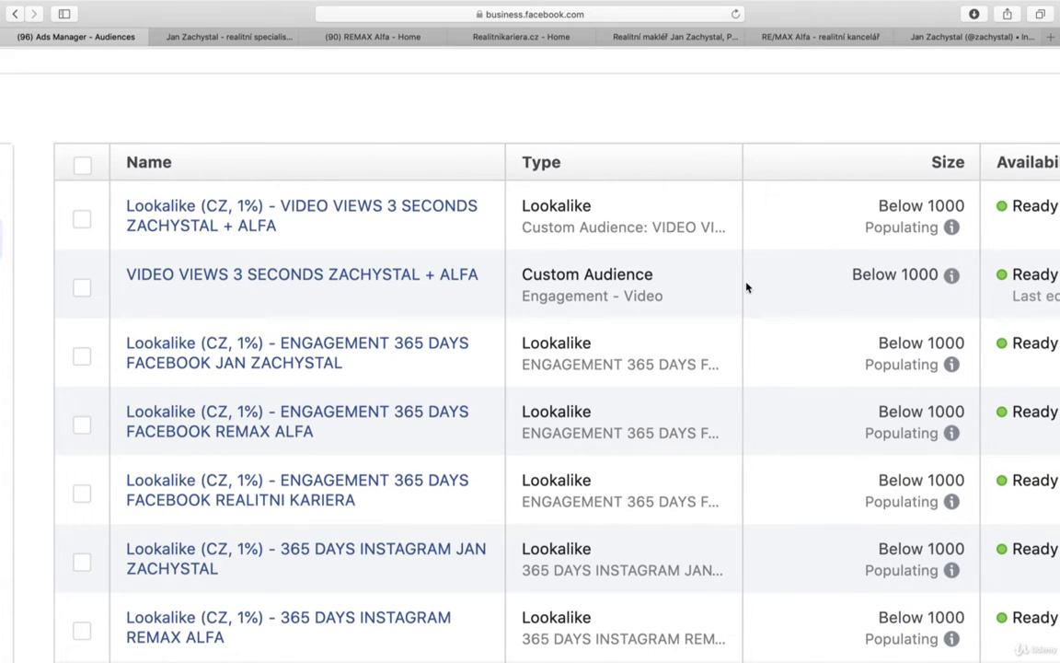
{"action": "mouse_move", "coordinate": [237, 205]}
{"action": "scroll", "coordinate": [376, 314], "scroll_direction": "down", "scroll_amount": 4}
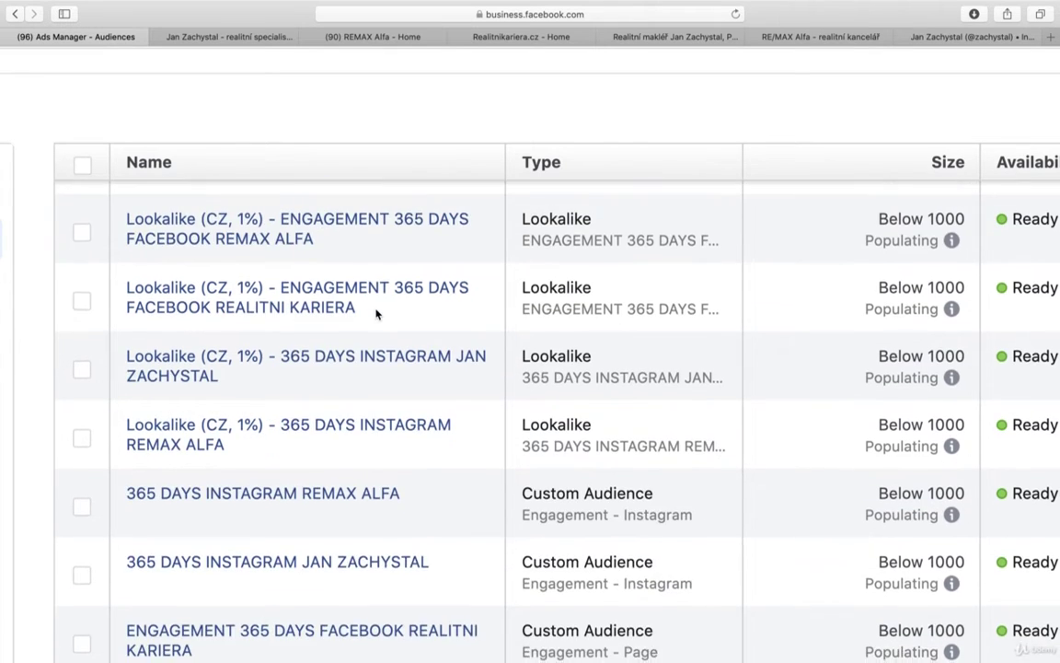
{"action": "scroll", "coordinate": [375, 314], "scroll_direction": "up", "scroll_amount": 3}
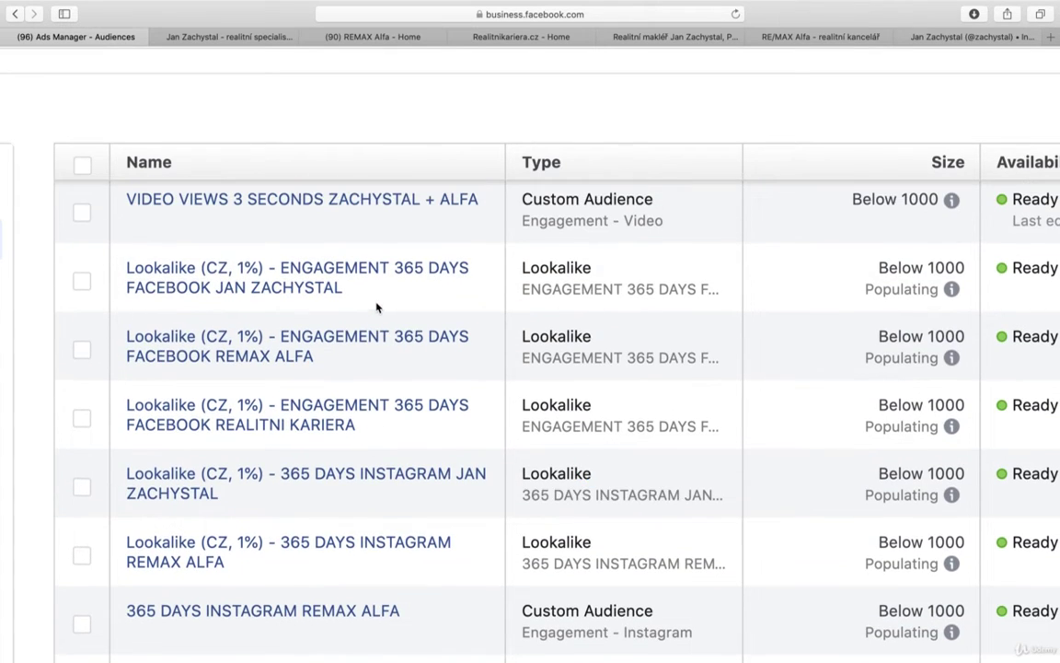
{"action": "mouse_move", "coordinate": [377, 300]}
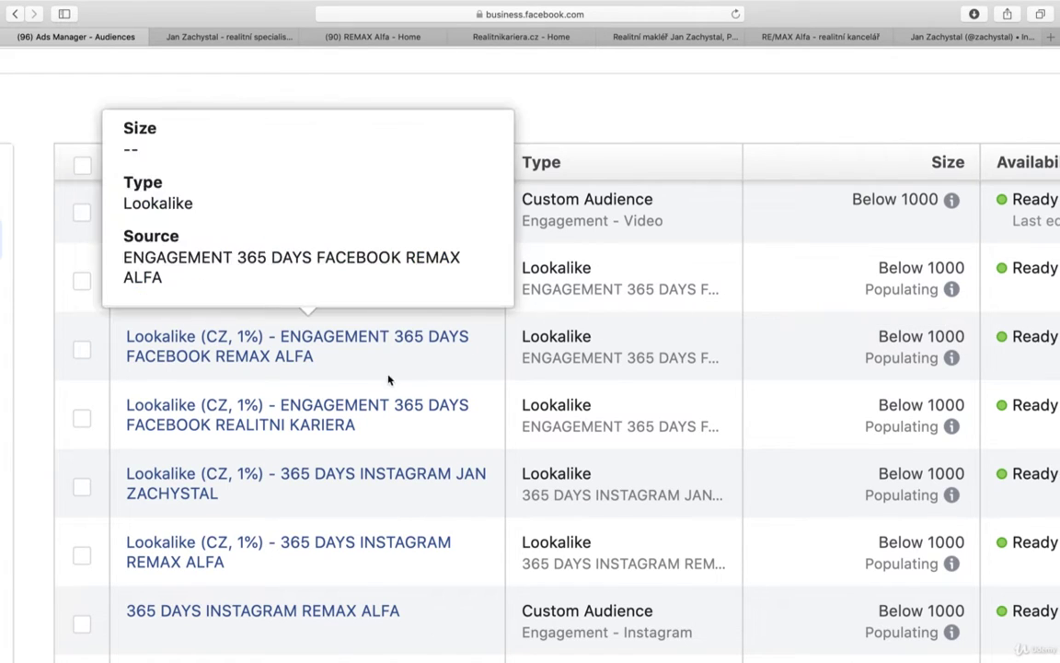
{"action": "mouse_move", "coordinate": [378, 410]}
{"action": "scroll", "coordinate": [381, 414], "scroll_direction": "down", "scroll_amount": 2}
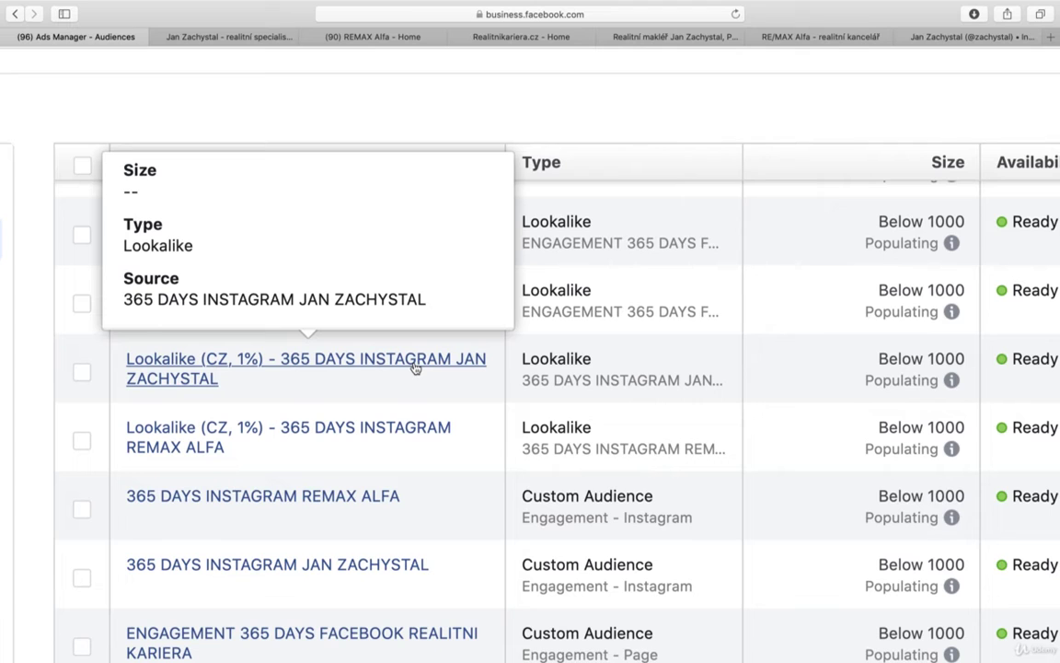
{"action": "mouse_move", "coordinate": [395, 429]}
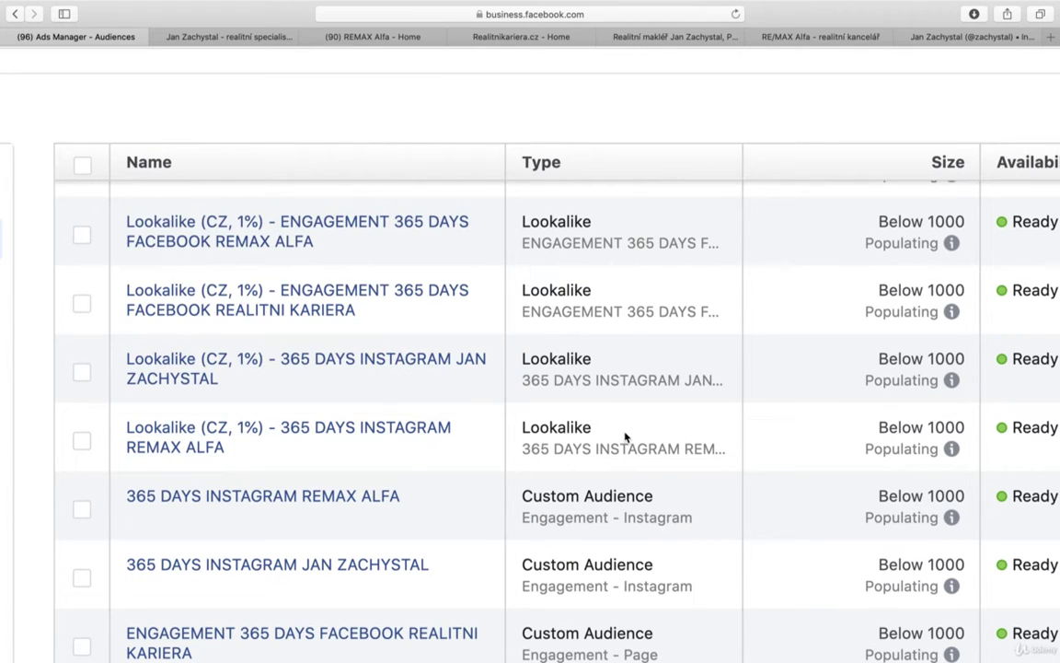
{"action": "scroll", "coordinate": [626, 437], "scroll_direction": "down", "scroll_amount": 4}
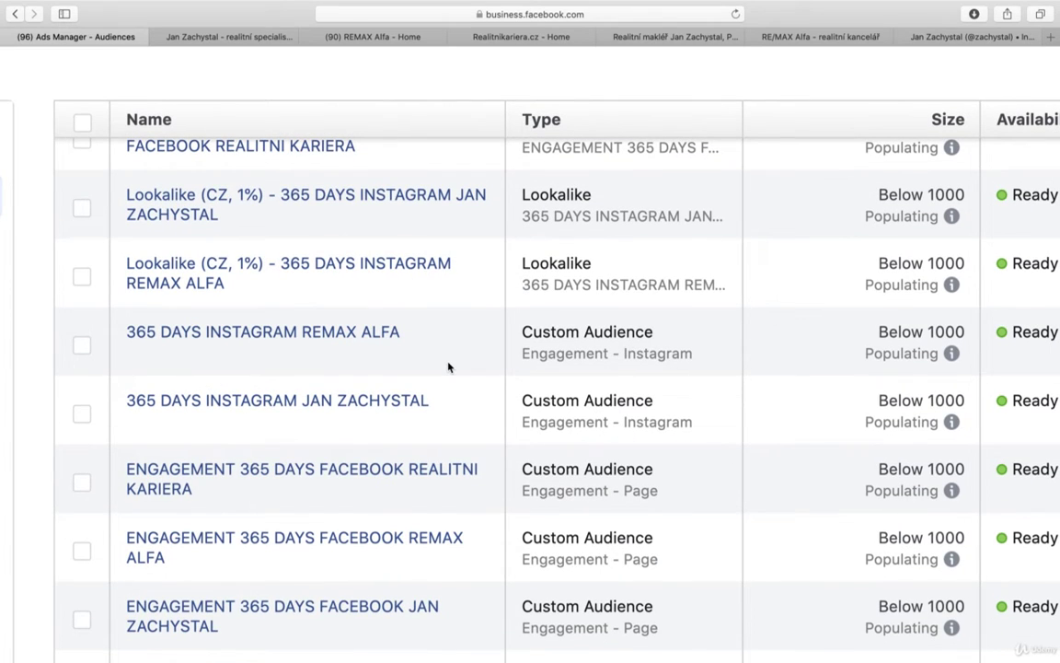
{"action": "mouse_move", "coordinate": [297, 336]}
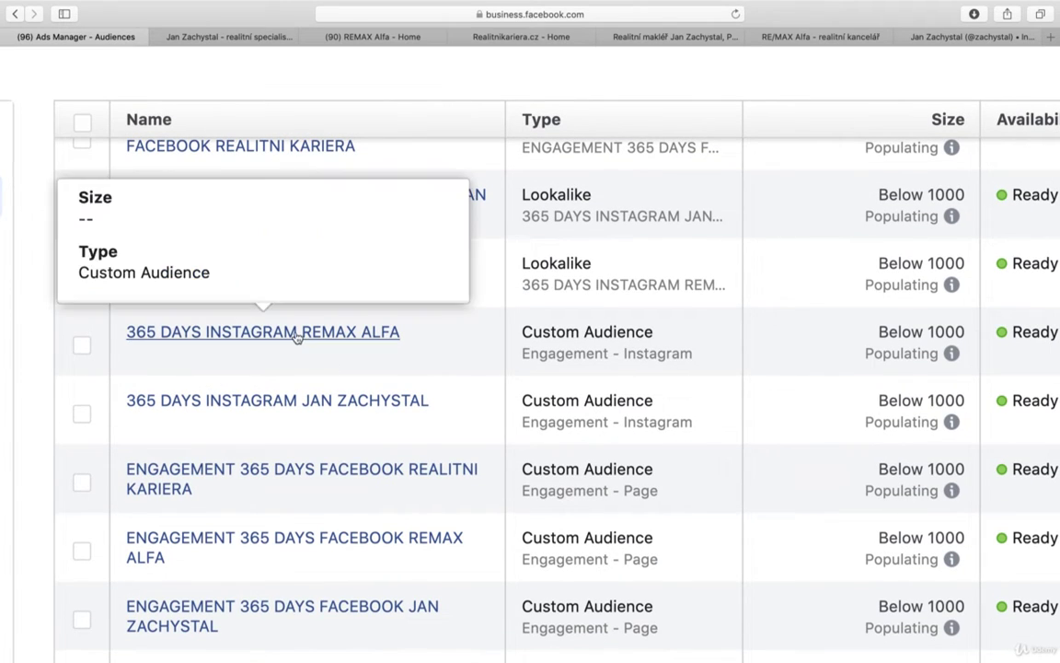
{"action": "mouse_move", "coordinate": [278, 403]}
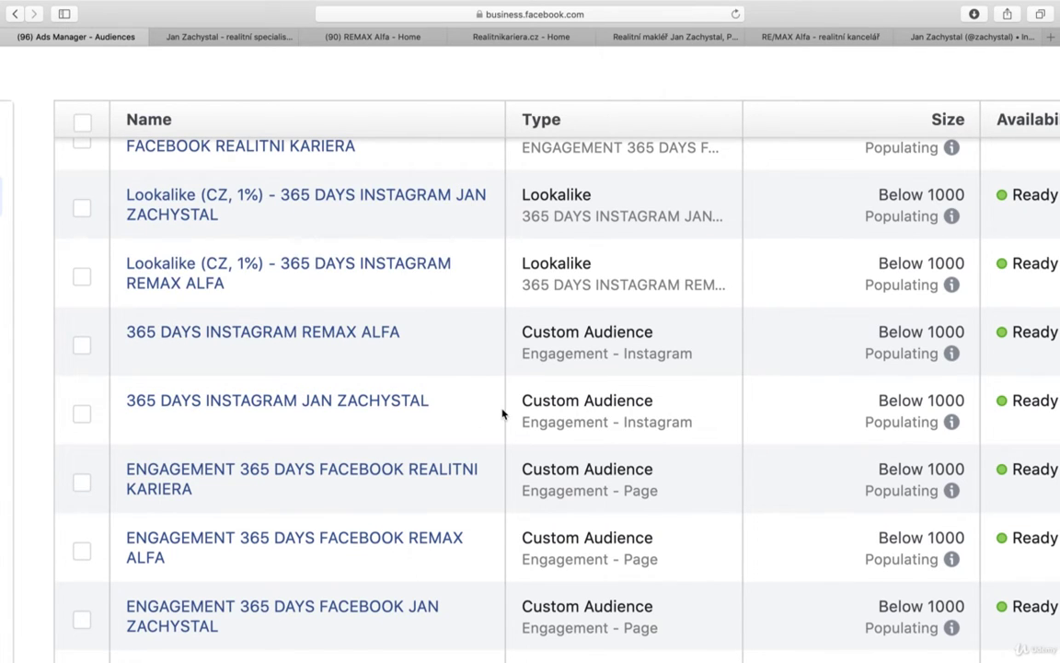
{"action": "mouse_move", "coordinate": [426, 405]}
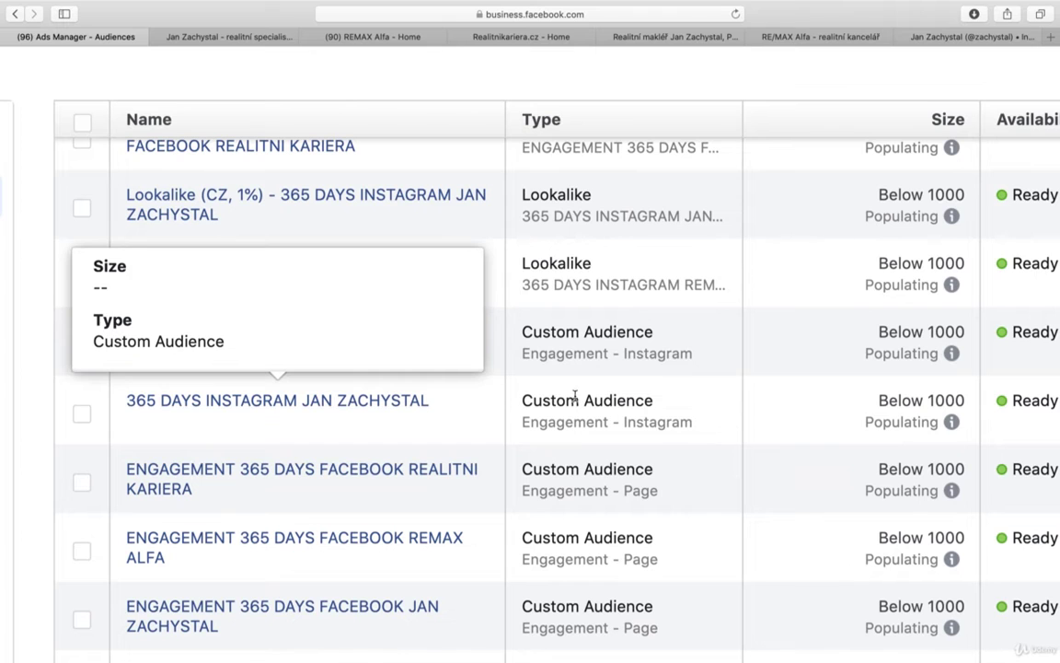
{"action": "mouse_move", "coordinate": [367, 331]}
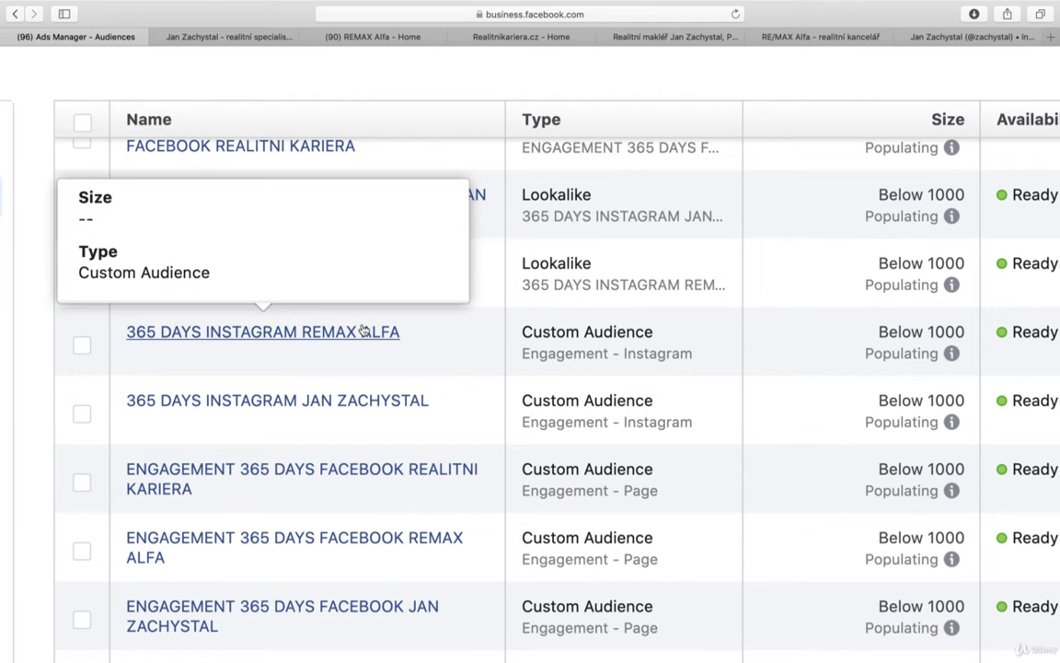
{"action": "scroll", "coordinate": [506, 365], "scroll_direction": "down", "scroll_amount": 3}
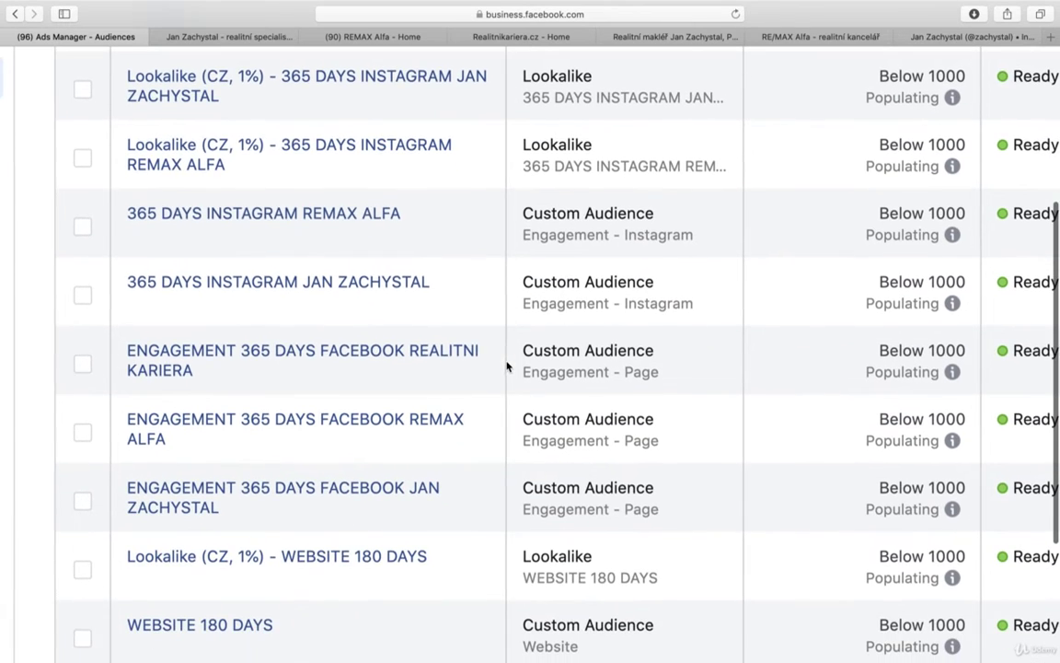
{"action": "mouse_move", "coordinate": [464, 368]}
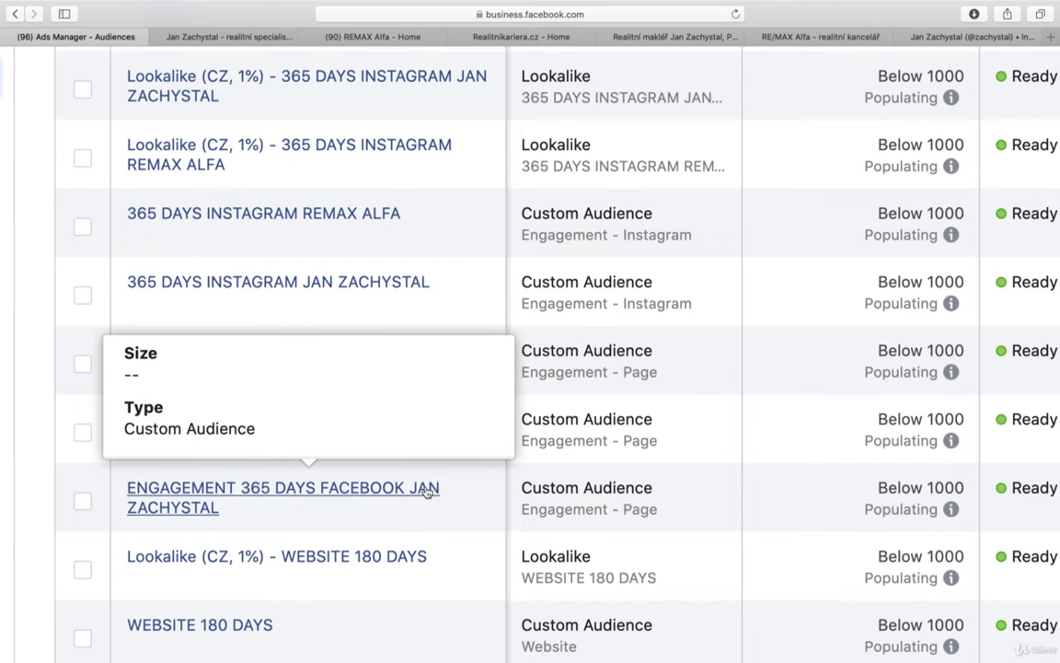
{"action": "scroll", "coordinate": [427, 492], "scroll_direction": "down", "scroll_amount": 3}
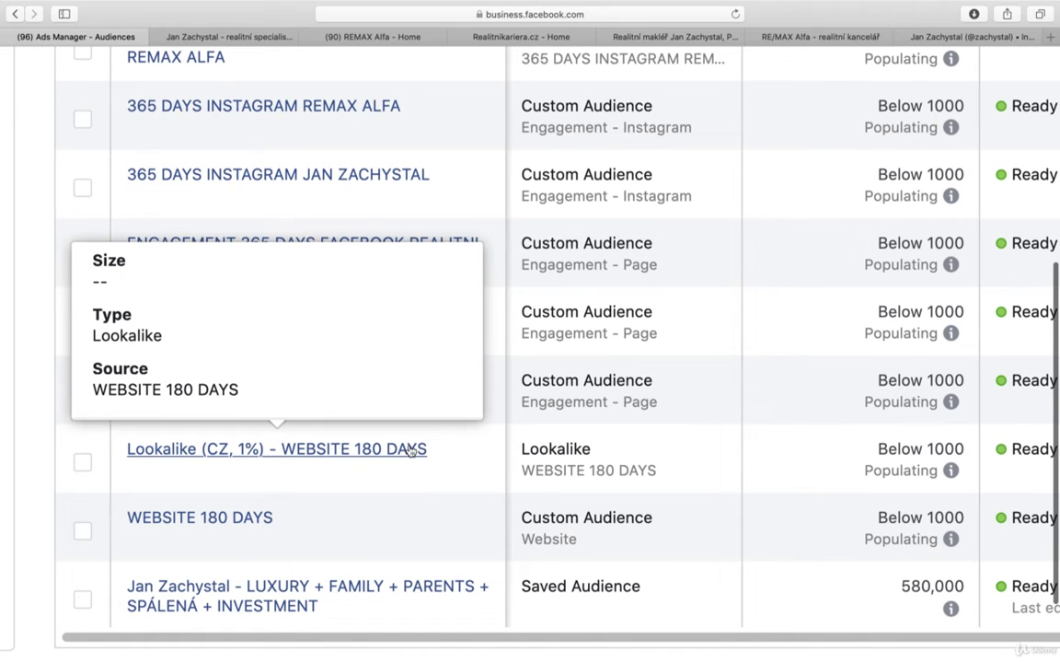
{"action": "mouse_move", "coordinate": [240, 525]}
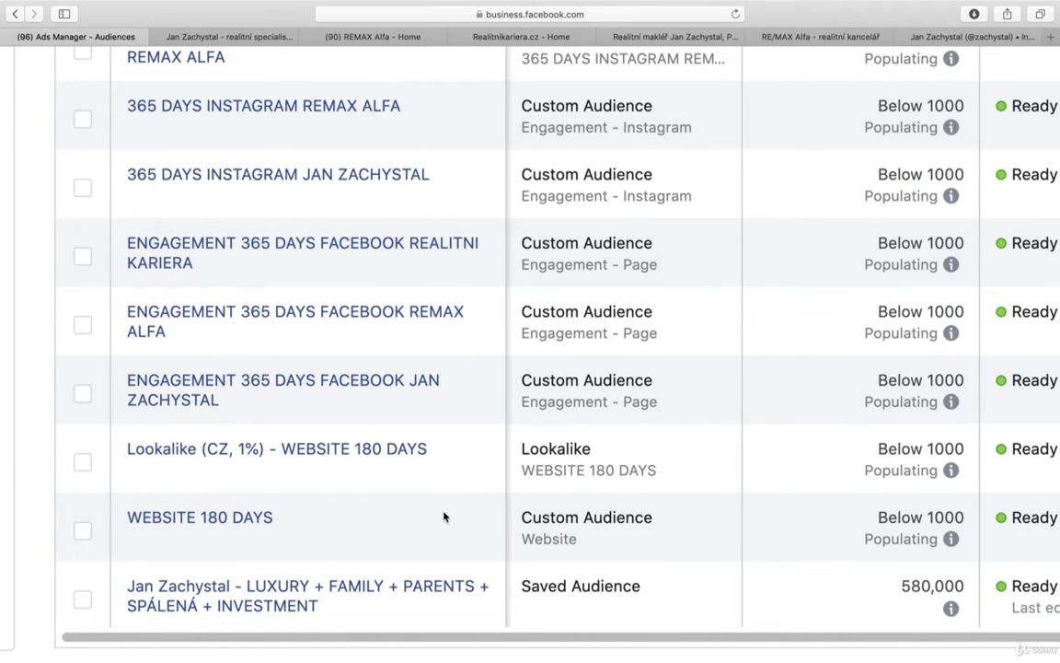
{"action": "mouse_move", "coordinate": [407, 601]}
{"action": "scroll", "coordinate": [449, 522], "scroll_direction": "down", "scroll_amount": 5}
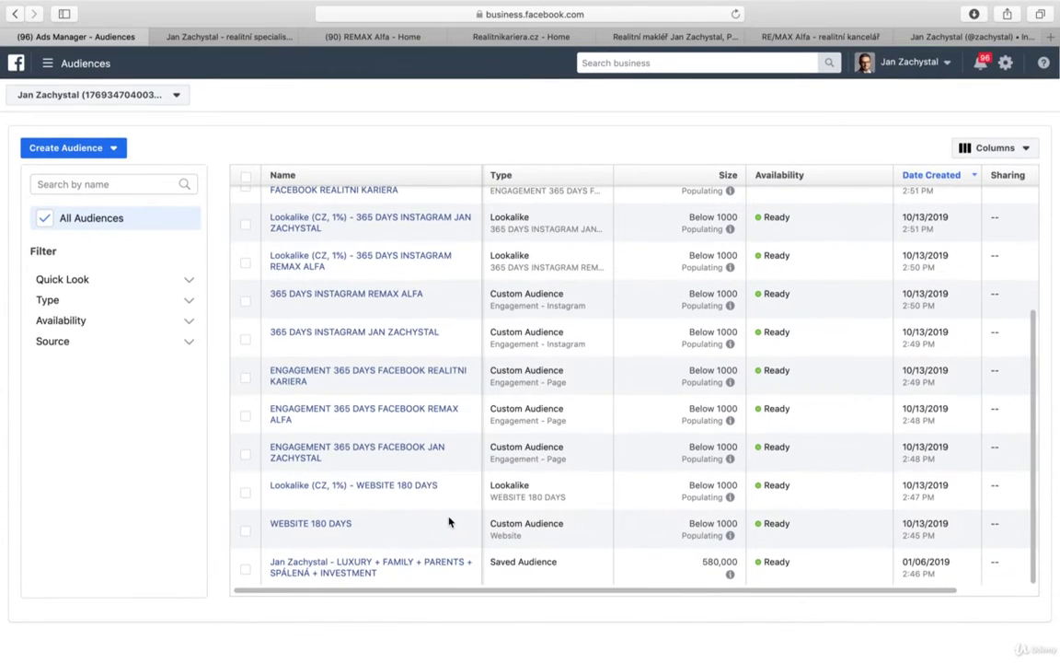
{"action": "scroll", "coordinate": [690, 345], "scroll_direction": "up", "scroll_amount": 5}
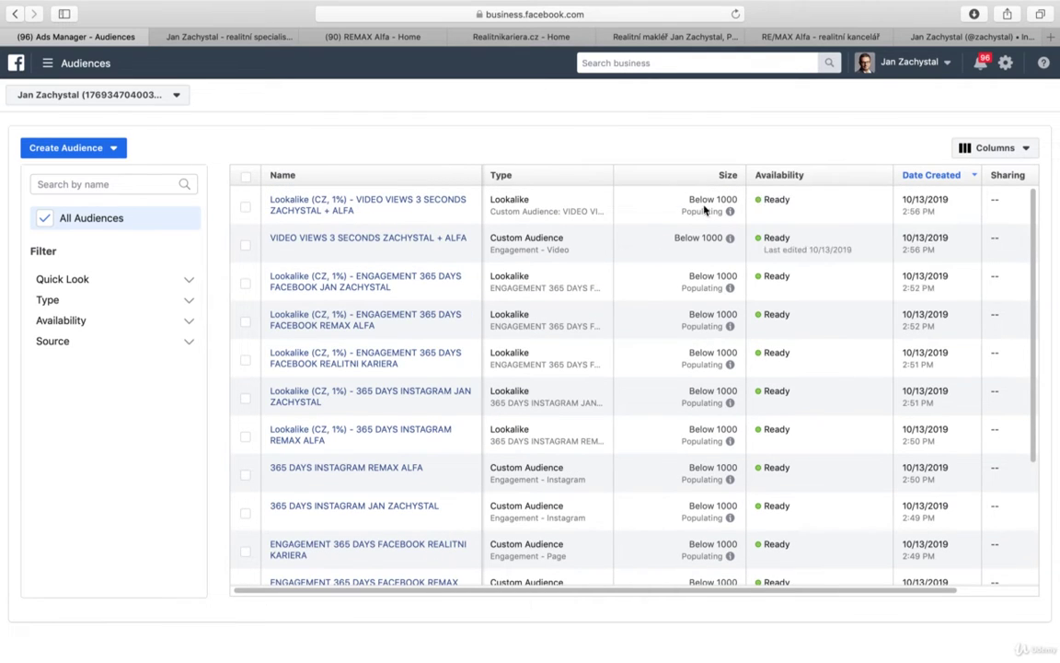
Start a Video custom audience with engagement set to people who viewed at least 10 seconds.
{"action": "mouse_move", "coordinate": [733, 212]}
{"action": "left_click", "coordinate": [117, 153]}
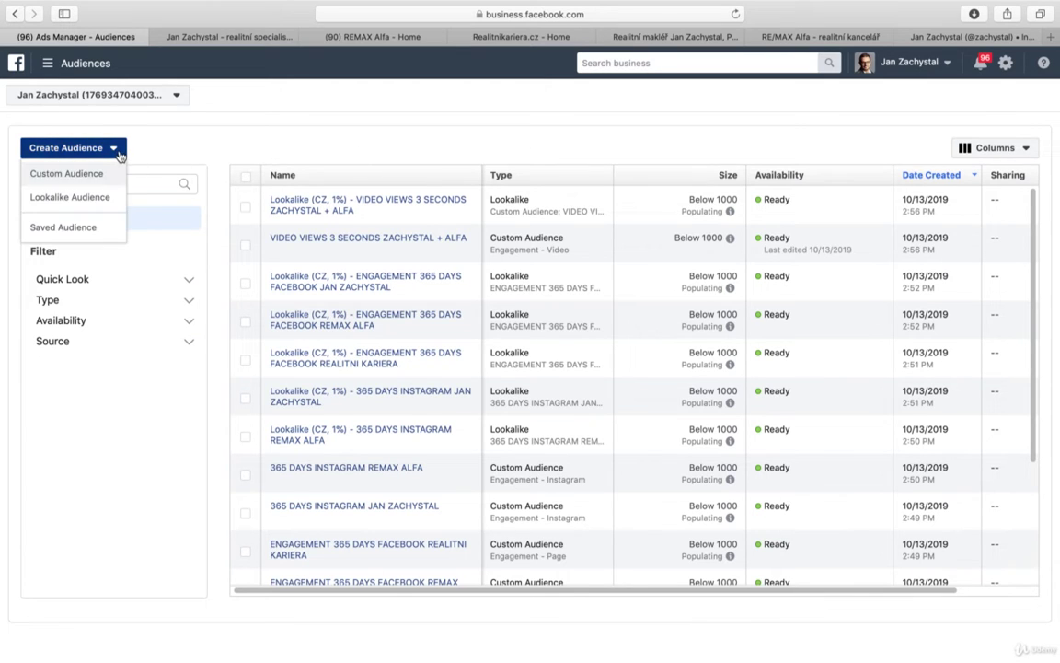
{"action": "left_click", "coordinate": [68, 171]}
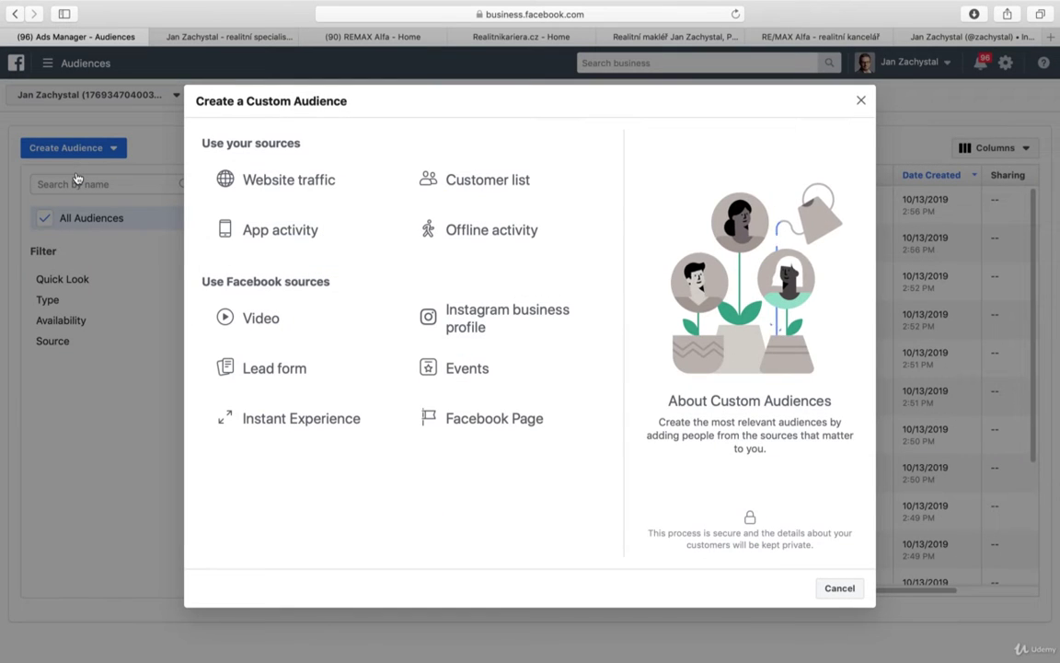
{"action": "left_click", "coordinate": [249, 319]}
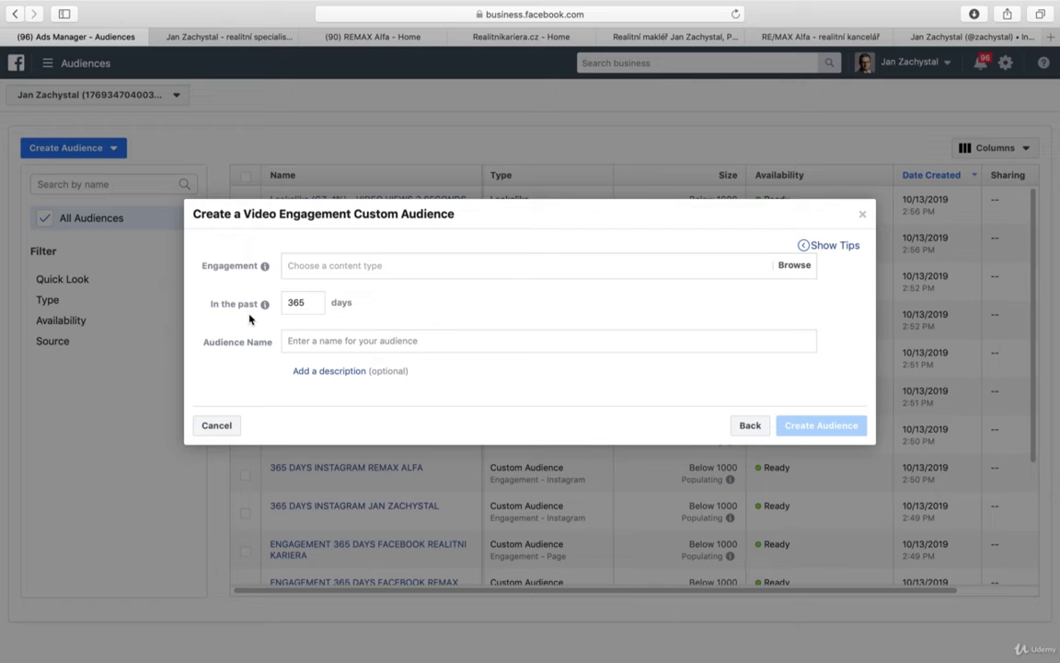
{"action": "left_click", "coordinate": [326, 266]}
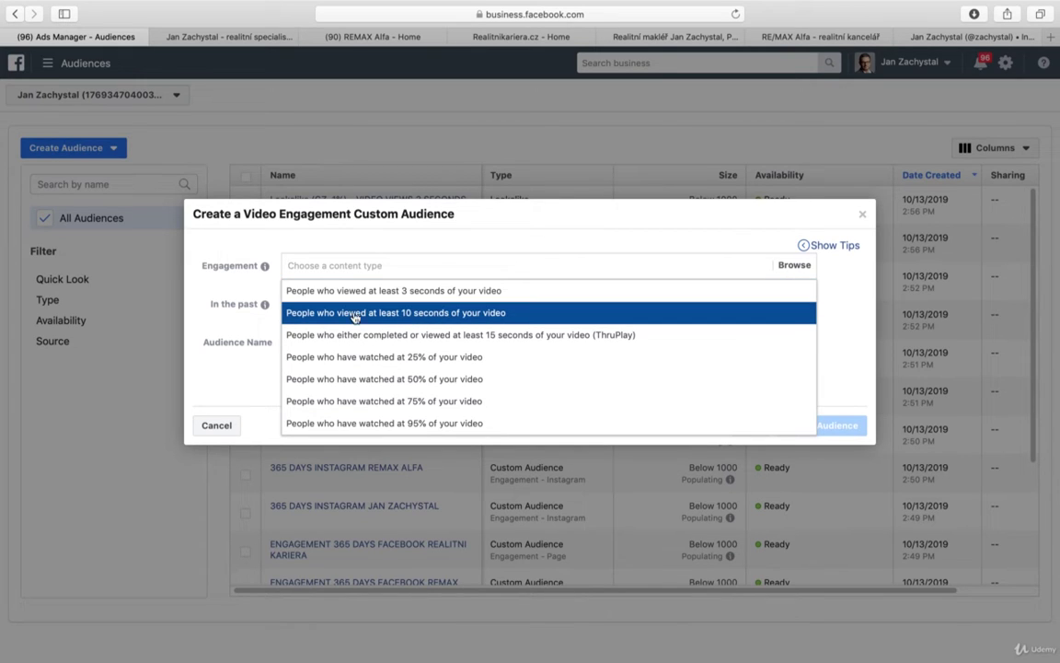
{"action": "left_click", "coordinate": [400, 316]}
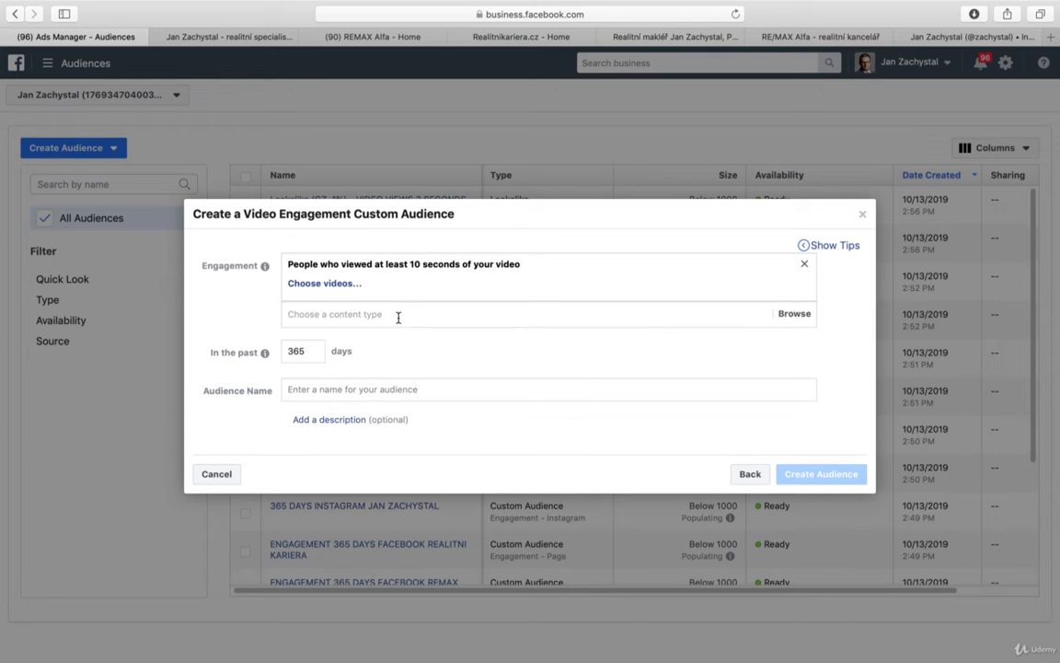
{"action": "left_click", "coordinate": [794, 314]}
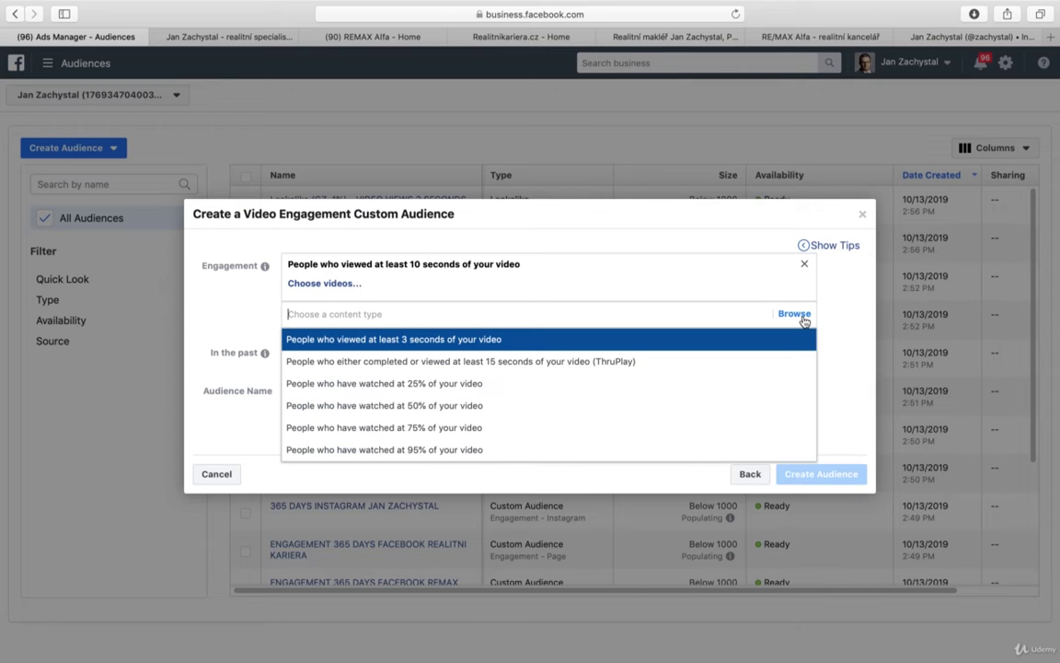
{"action": "left_click", "coordinate": [739, 286]}
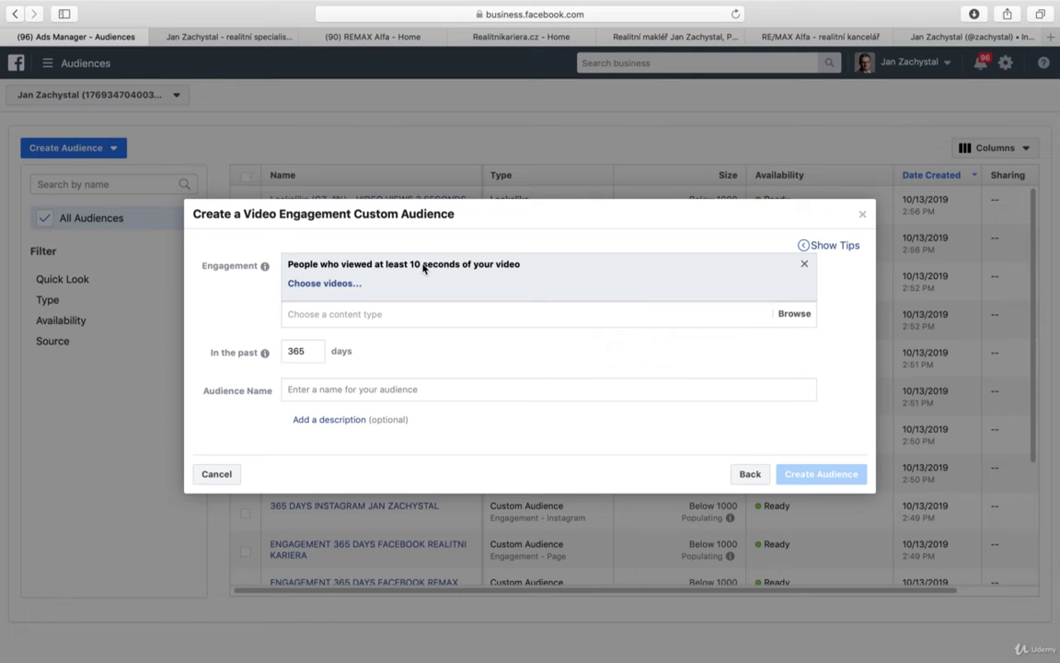
Open Choose videos and set the source Page to the realtor's personal real-estate Page.
{"action": "left_click", "coordinate": [343, 285]}
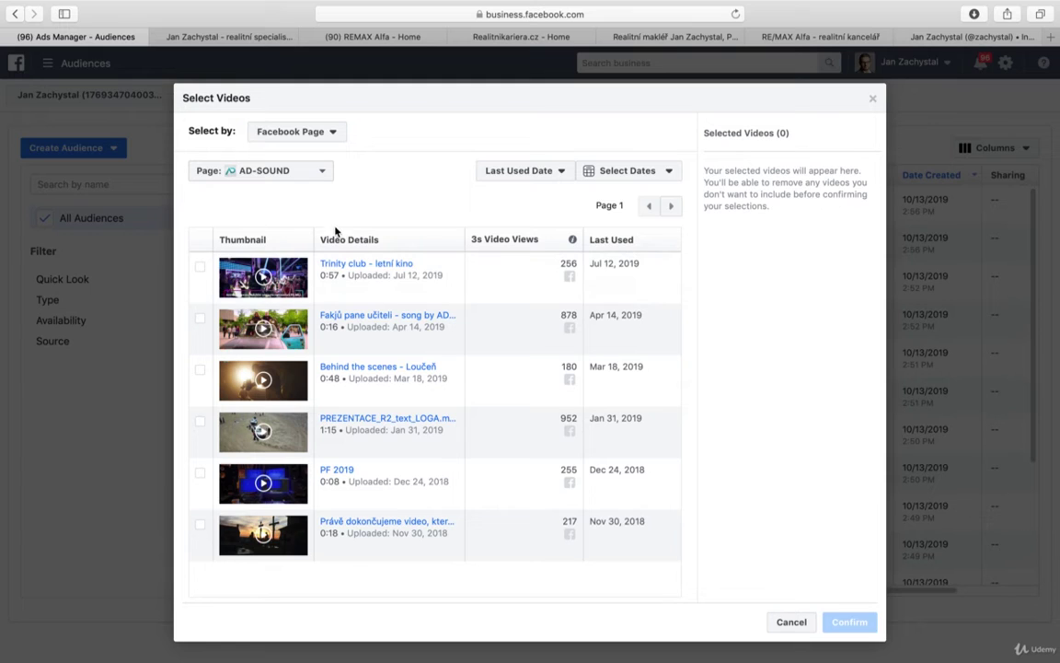
{"action": "left_click", "coordinate": [322, 173]}
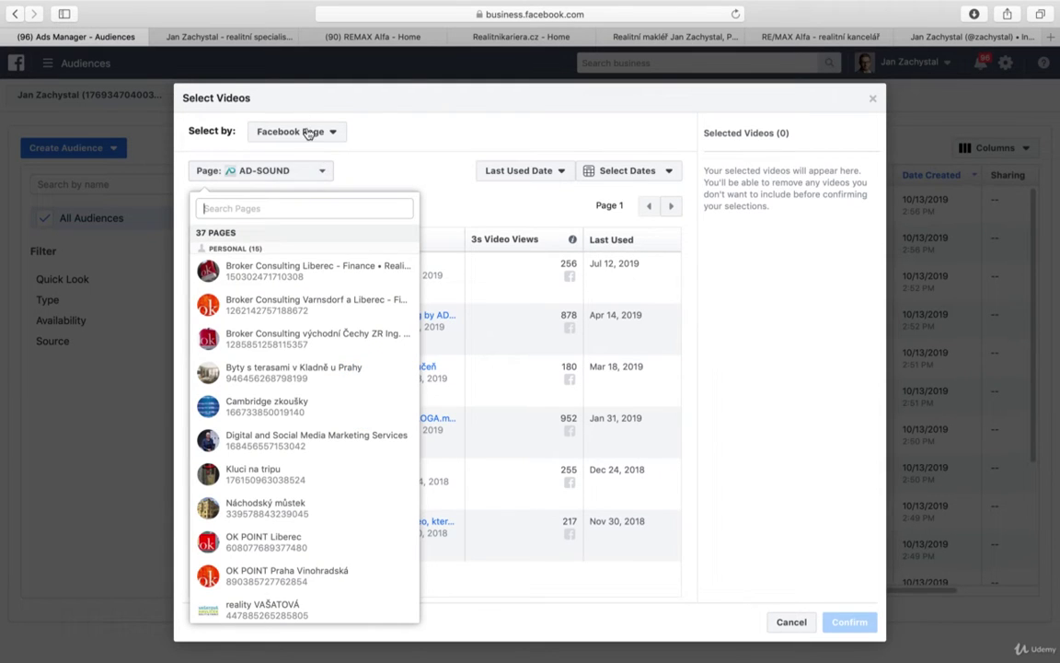
{"action": "left_click", "coordinate": [307, 133]}
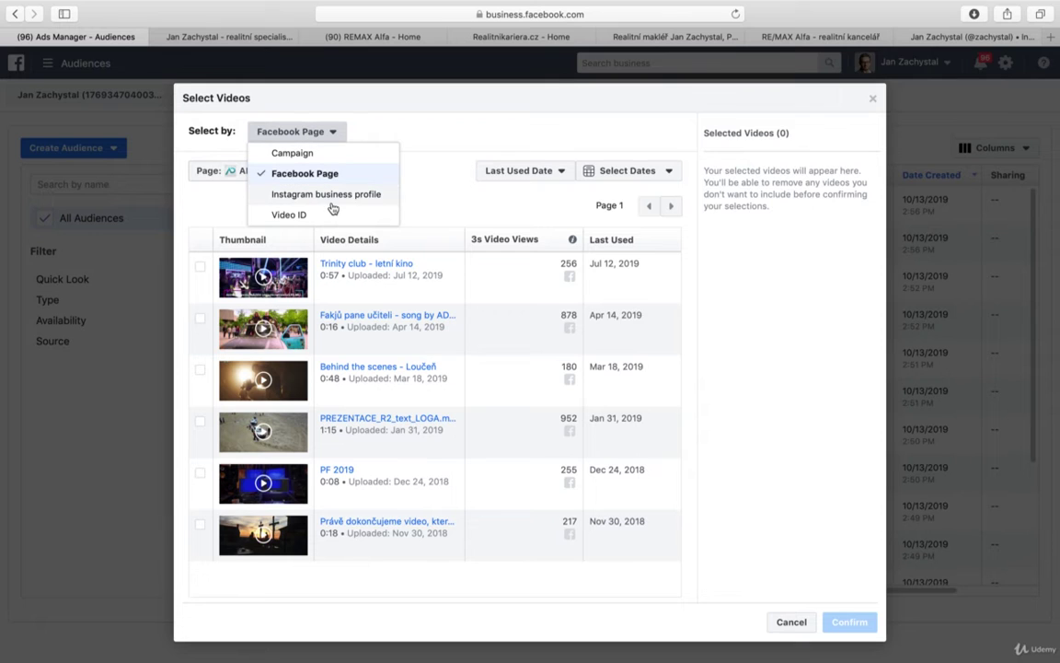
{"action": "left_click", "coordinate": [397, 173]}
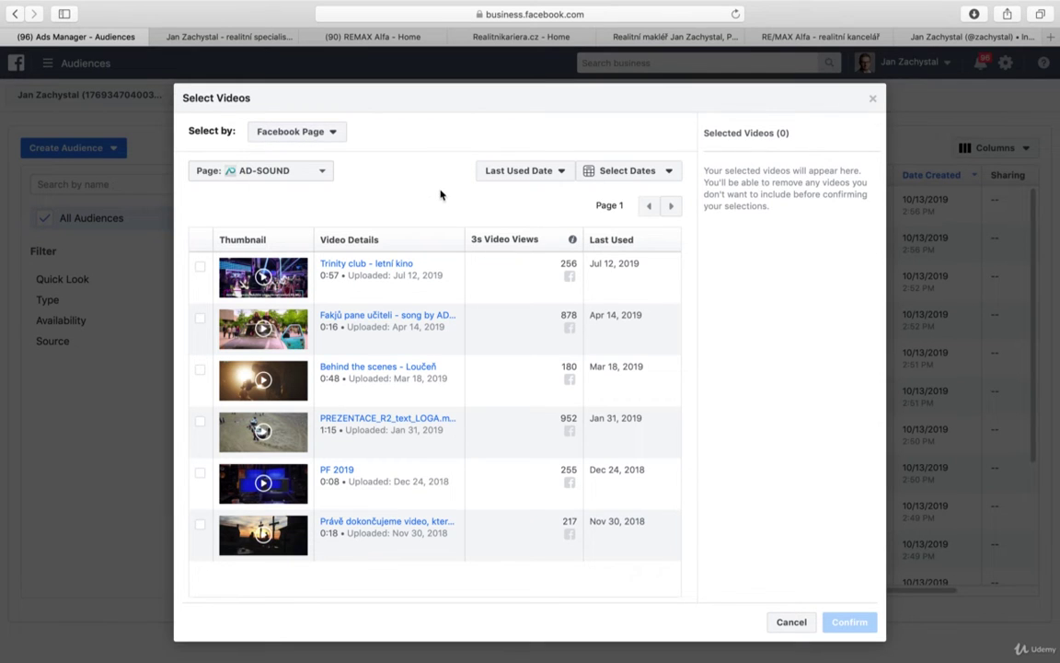
{"action": "left_click", "coordinate": [279, 175]}
{"action": "type", "text": "zach"}
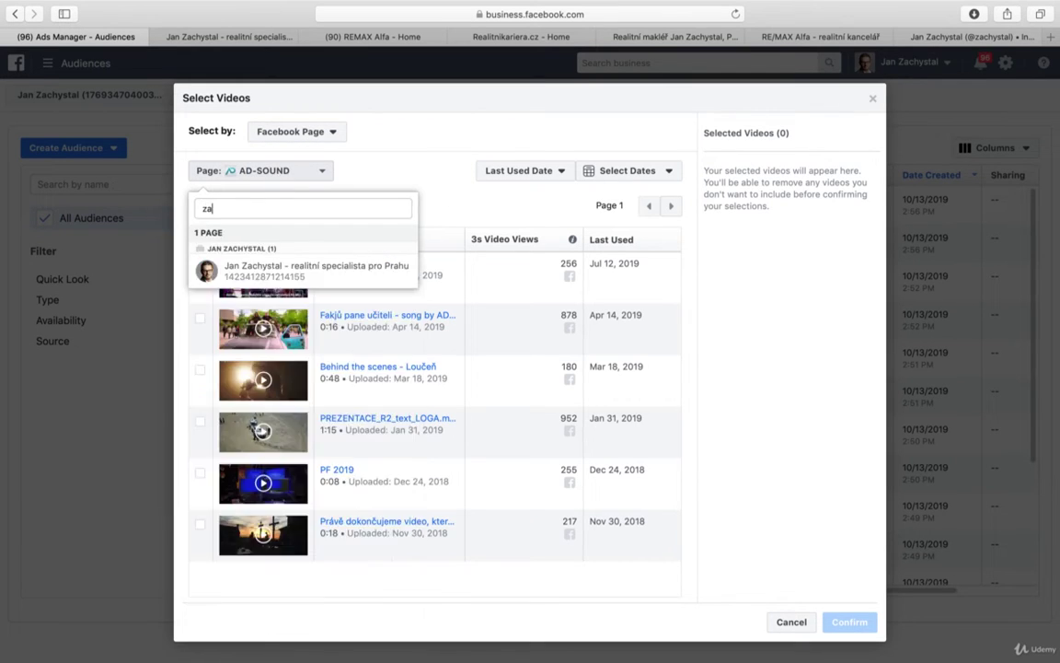
{"action": "left_click", "coordinate": [316, 272]}
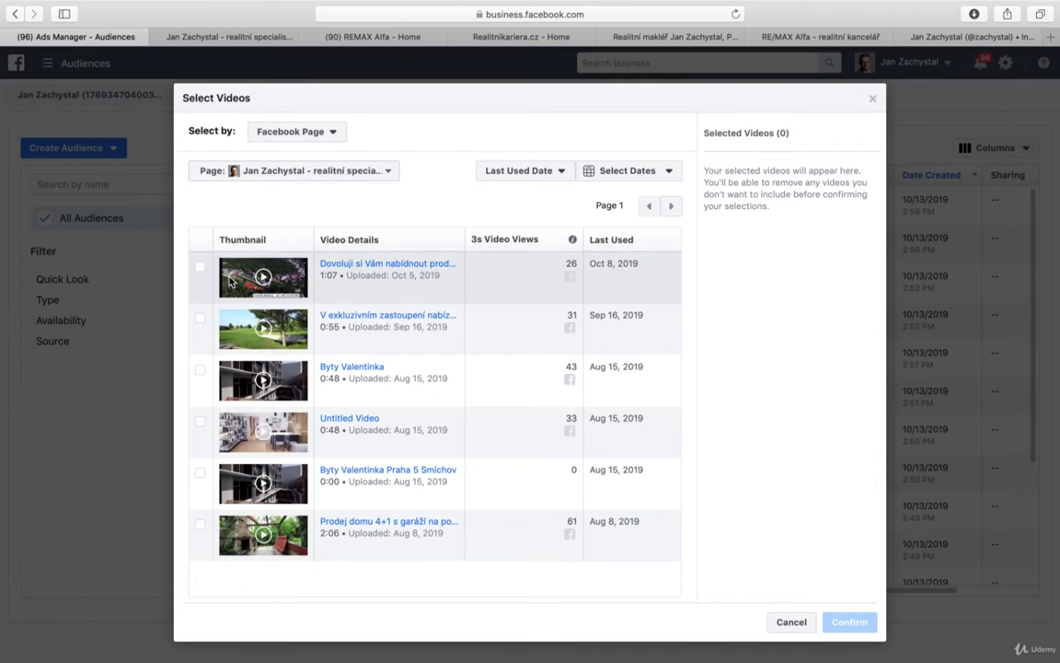
Tick all six of that Page's videos, including Untitled Video and Byty Valentinka.
{"action": "left_click", "coordinate": [200, 531]}
{"action": "left_click", "coordinate": [200, 472]}
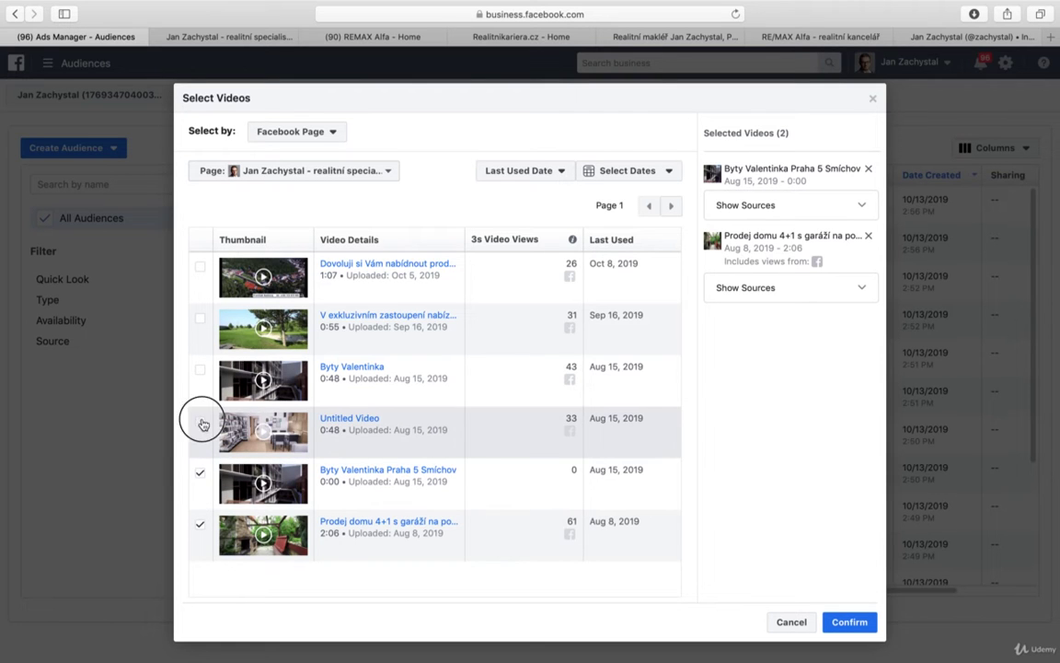
{"action": "left_click", "coordinate": [201, 421]}
{"action": "left_click", "coordinate": [201, 370]}
{"action": "left_click", "coordinate": [201, 322]}
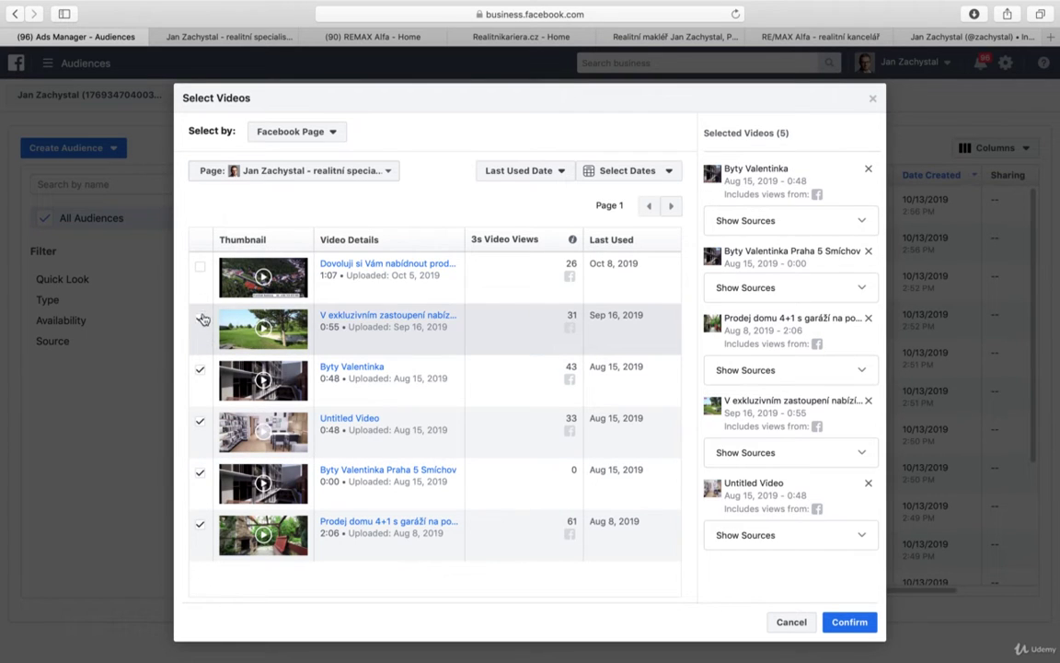
{"action": "left_click", "coordinate": [201, 268]}
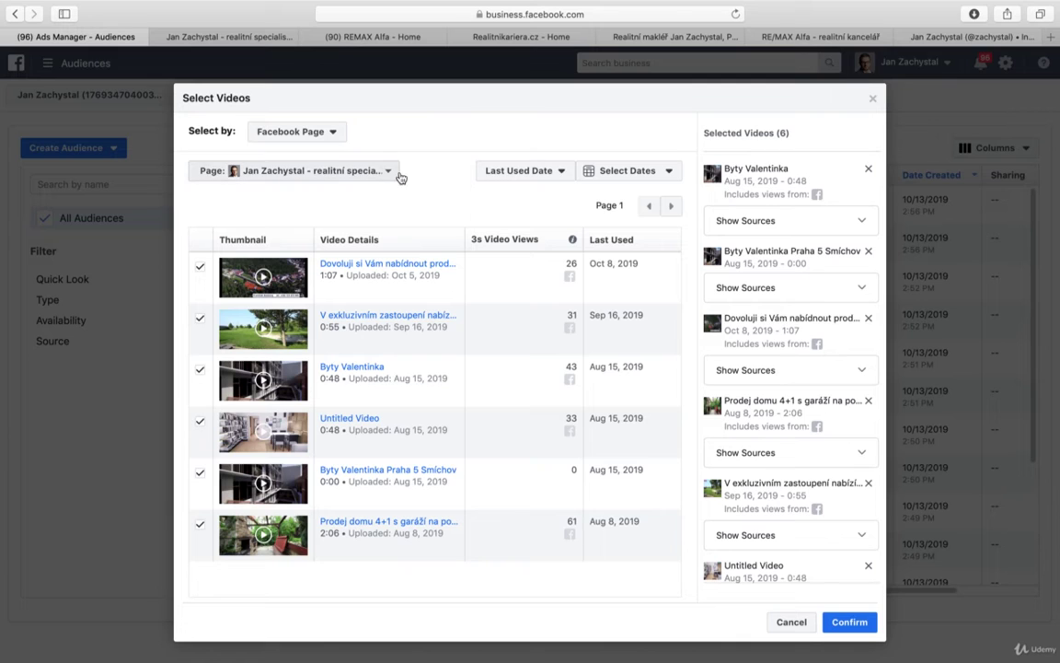
Switch the video source Page to REMAX Alfa and tick all six videos on its first page.
{"action": "left_click", "coordinate": [359, 171]}
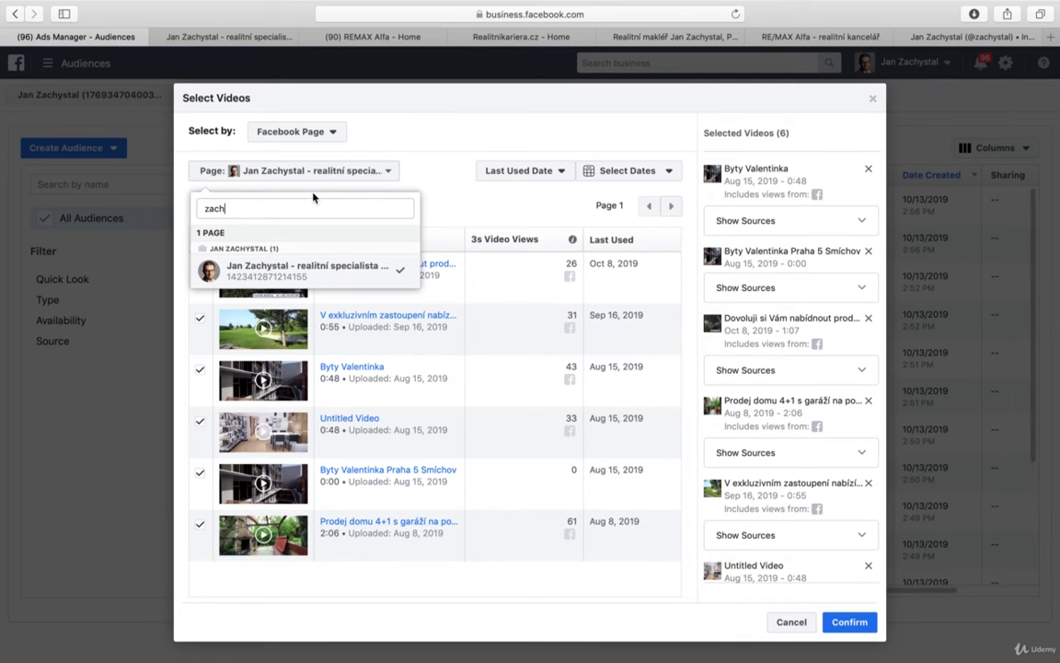
{"action": "key", "text": "BackSpace"}
{"action": "key", "text": "BackSpace"}
{"action": "key", "text": "BackSpace"}
{"action": "key", "text": "BackSpace"}
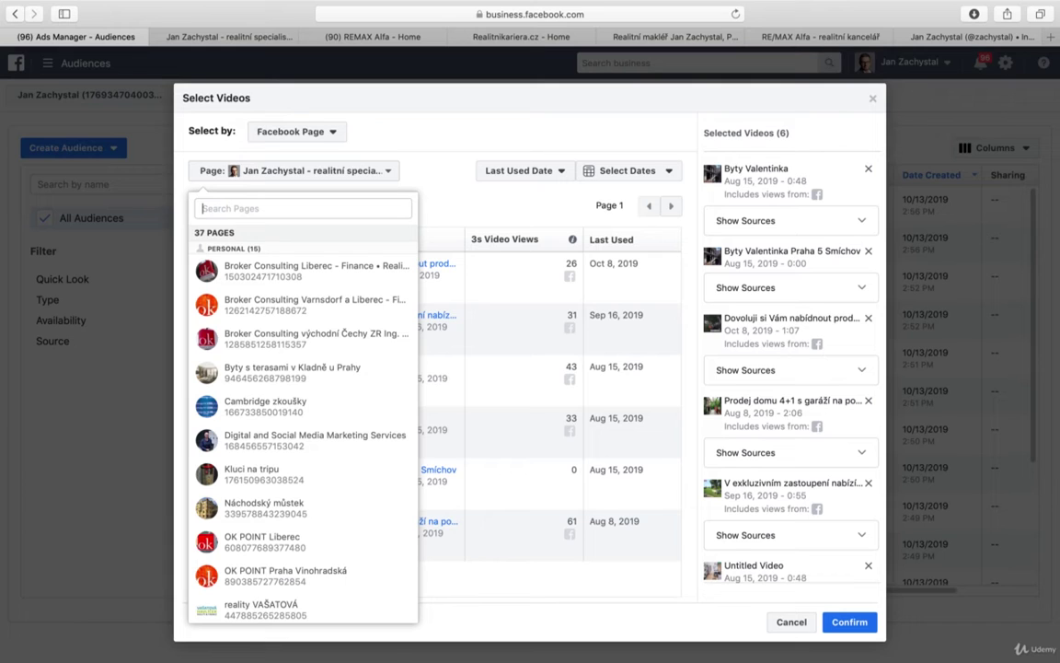
{"action": "type", "text": "alfa"}
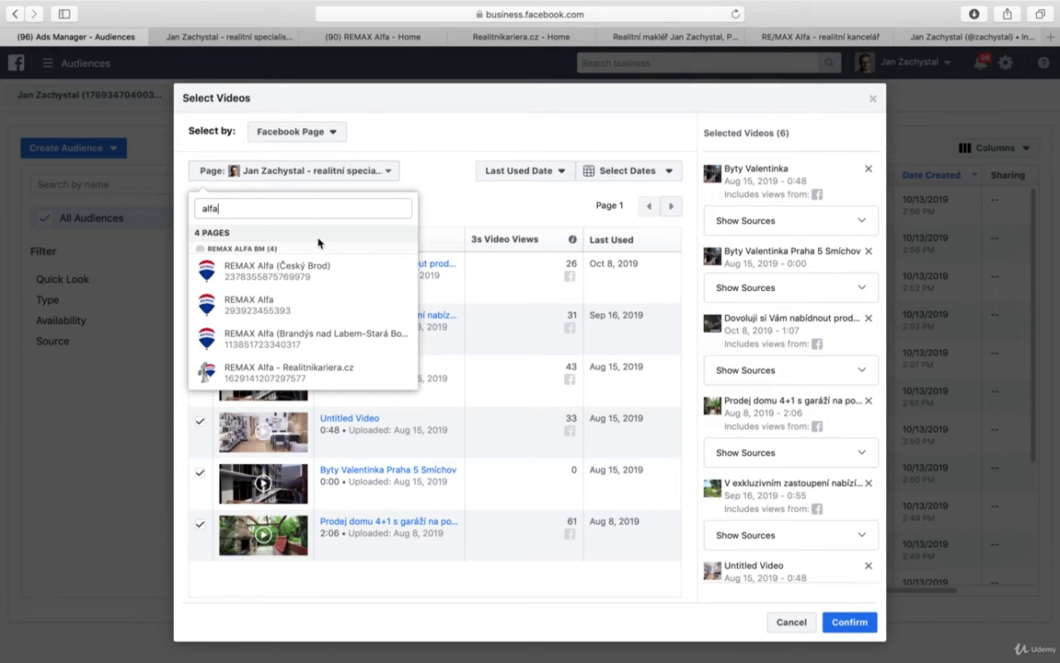
{"action": "left_click", "coordinate": [265, 304]}
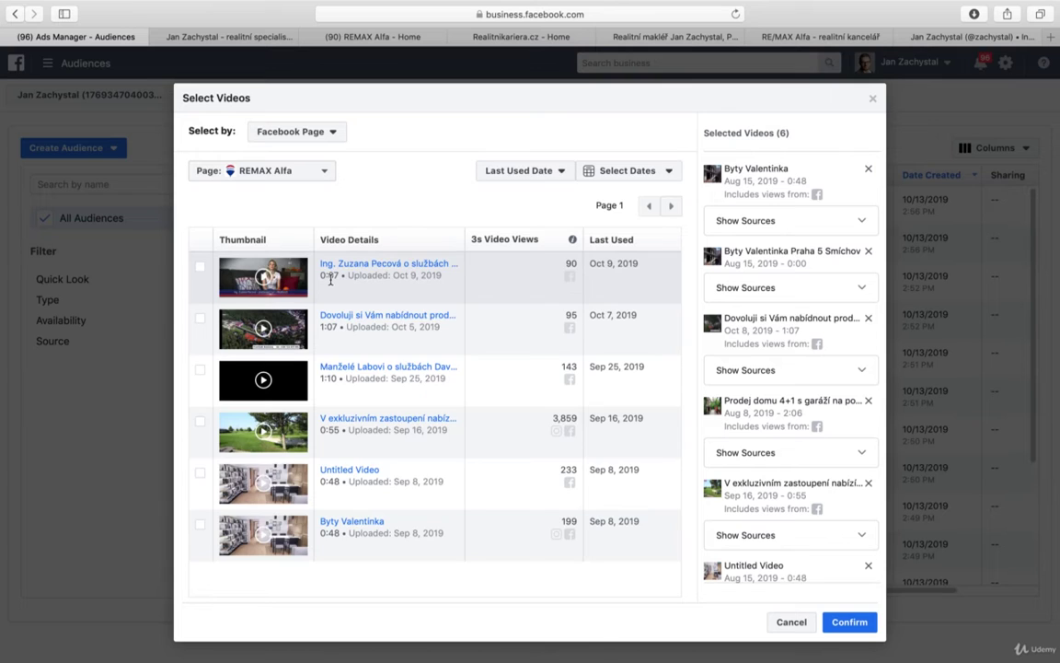
{"action": "left_click", "coordinate": [200, 267]}
{"action": "left_click", "coordinate": [200, 324]}
{"action": "left_click", "coordinate": [200, 370]}
{"action": "left_click", "coordinate": [201, 424]}
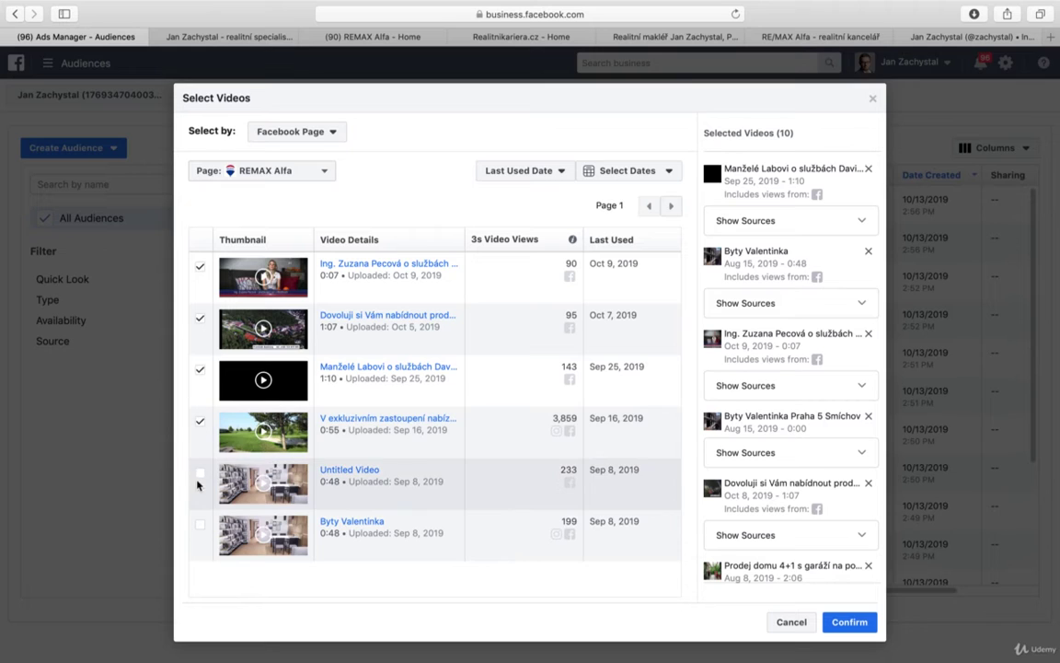
{"action": "left_click", "coordinate": [201, 474]}
{"action": "left_click", "coordinate": [203, 528]}
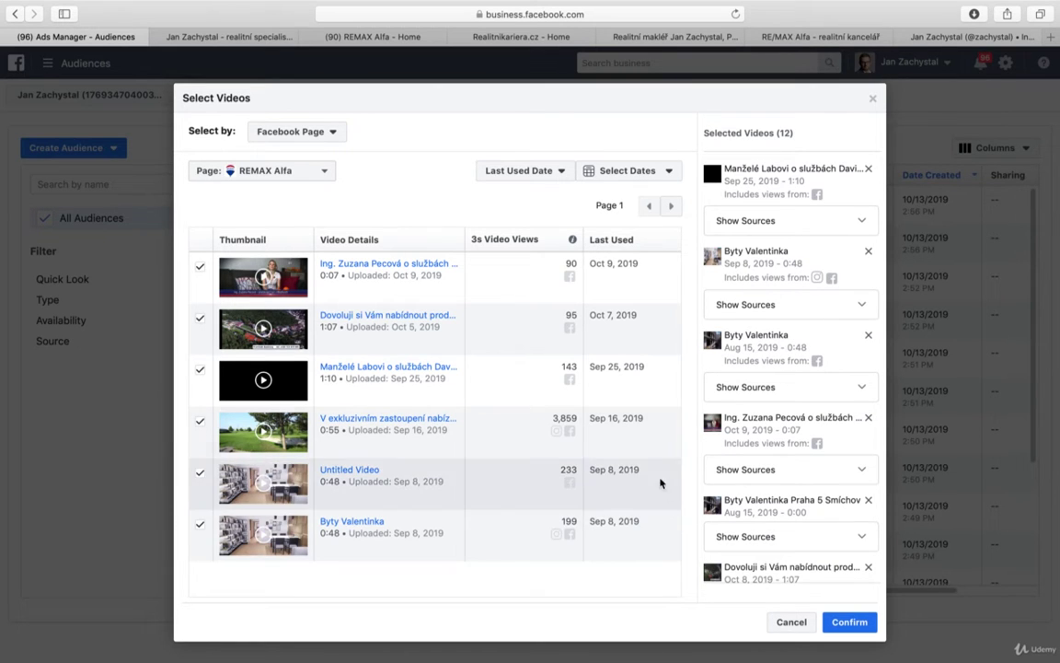
Tick all six videos on pages 2 and 3 of the REMAX Alfa list.
{"action": "left_click", "coordinate": [670, 209]}
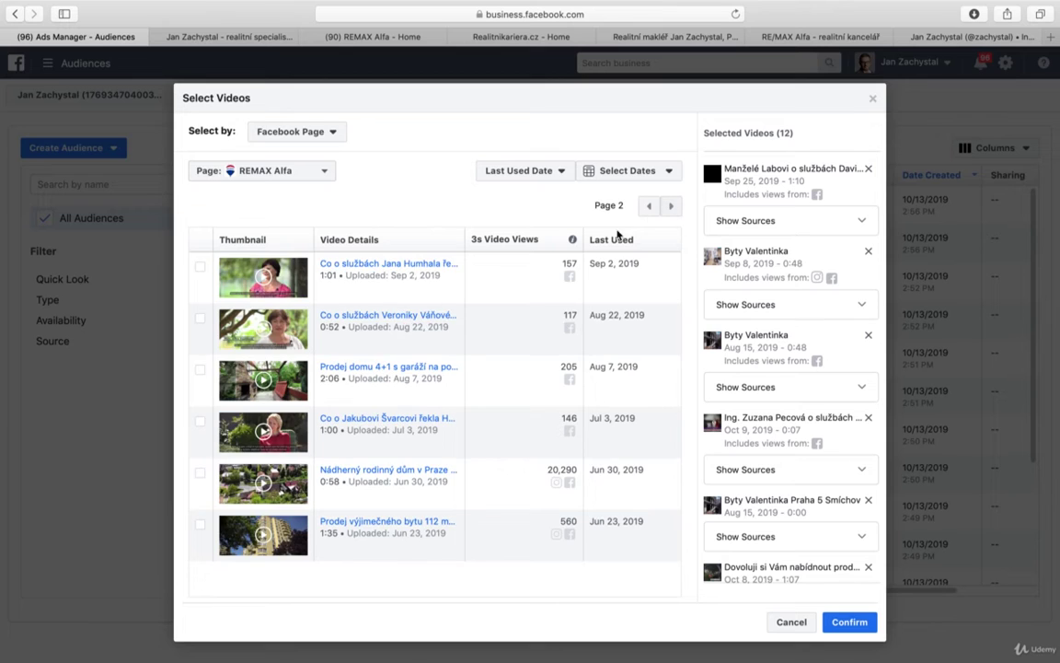
{"action": "left_click", "coordinate": [201, 473]}
{"action": "left_click", "coordinate": [202, 524]}
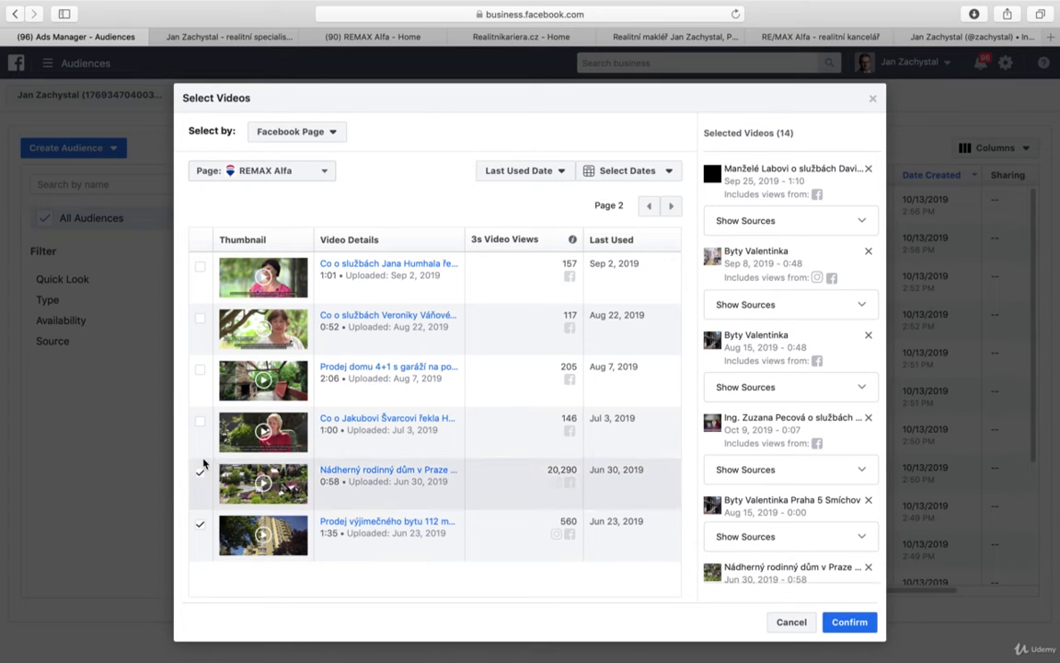
{"action": "left_click", "coordinate": [201, 423]}
{"action": "left_click", "coordinate": [200, 369]}
{"action": "left_click", "coordinate": [201, 317]}
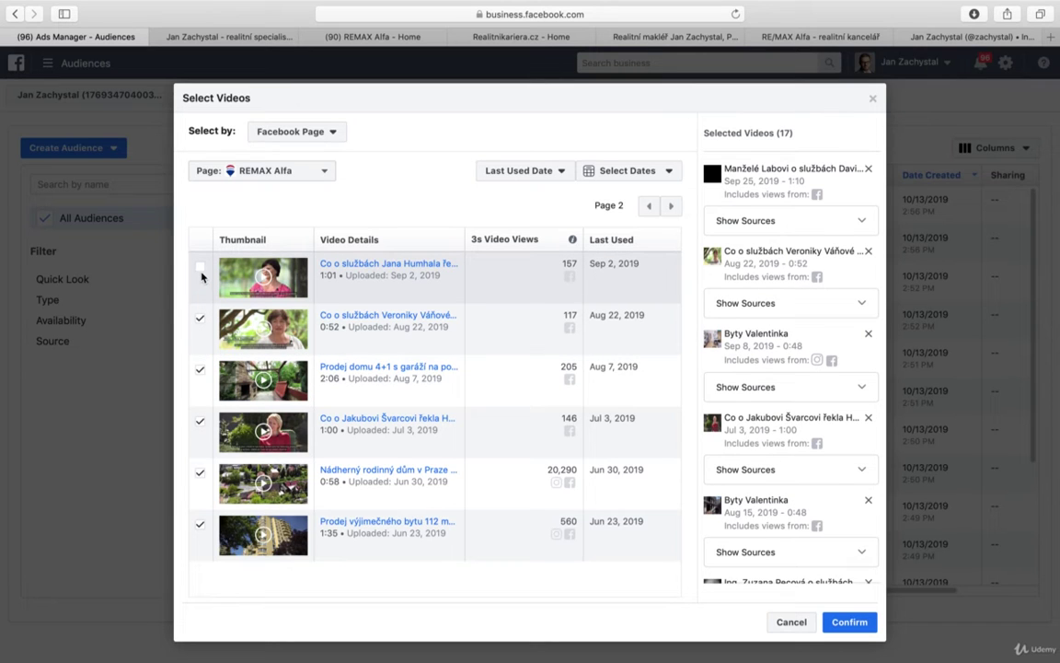
{"action": "left_click", "coordinate": [201, 267]}
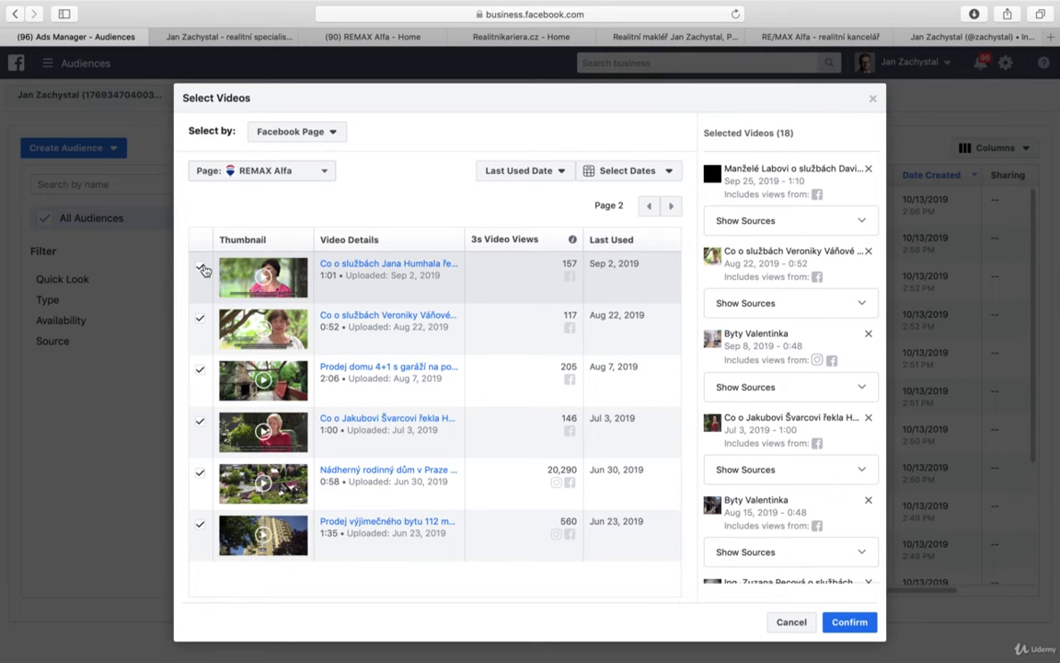
{"action": "left_click", "coordinate": [671, 205]}
{"action": "left_click", "coordinate": [199, 524]}
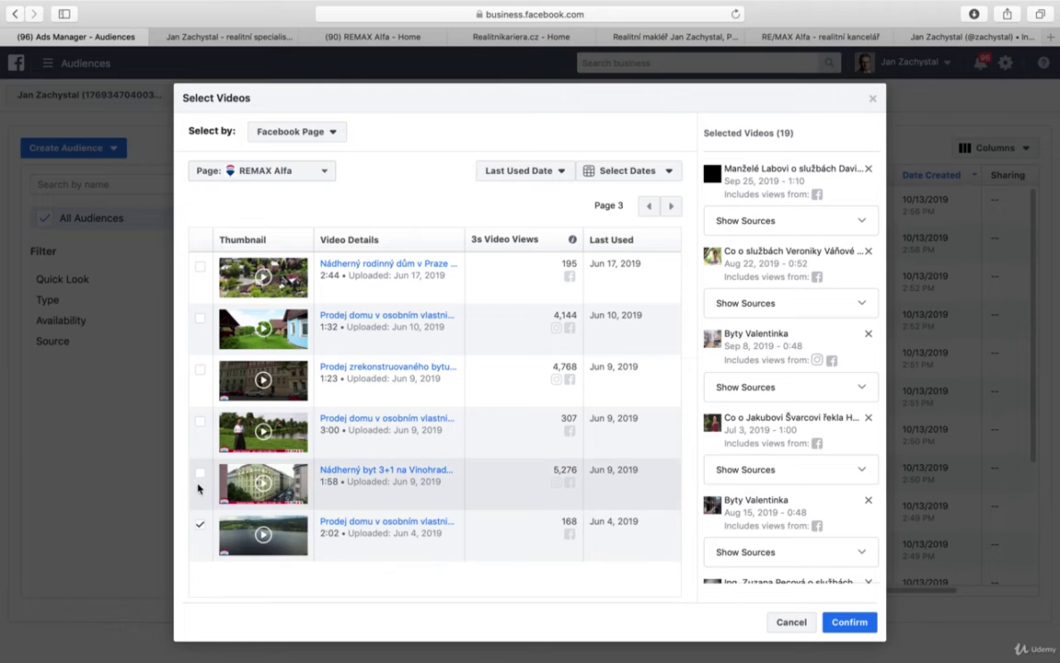
{"action": "left_click", "coordinate": [200, 472]}
{"action": "left_click", "coordinate": [200, 421]}
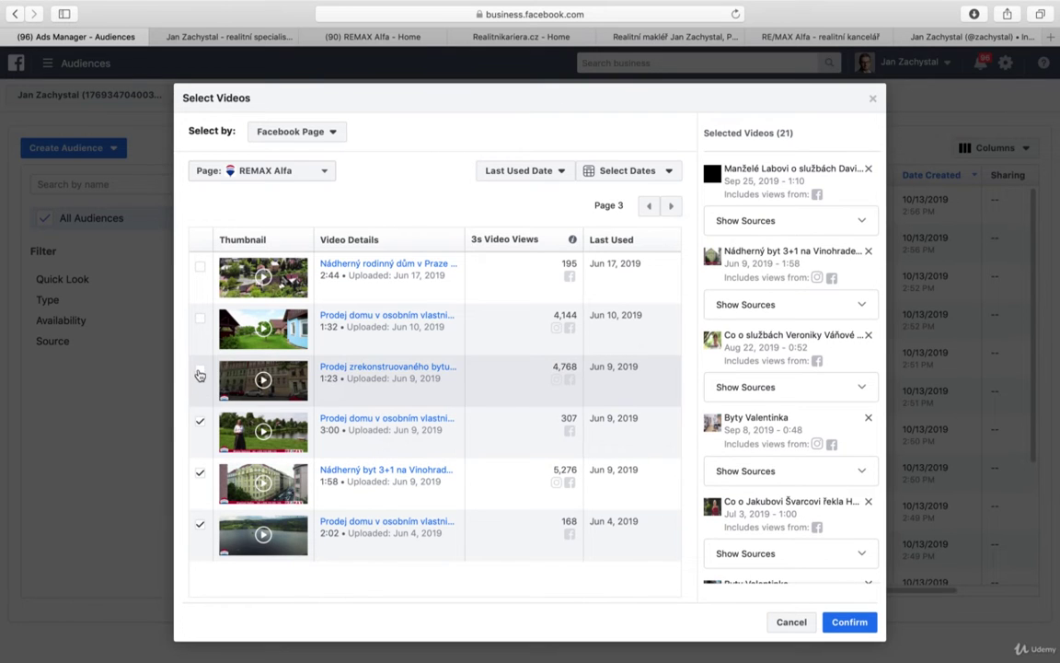
{"action": "left_click", "coordinate": [200, 369]}
{"action": "left_click", "coordinate": [199, 325]}
{"action": "left_click", "coordinate": [200, 266]}
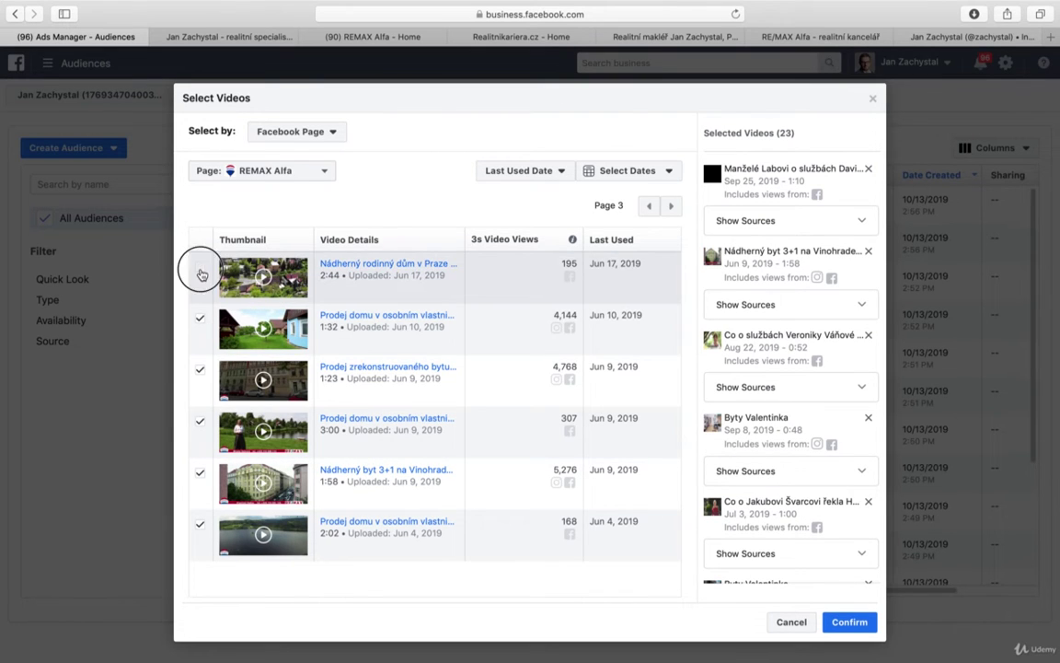
Tick all six videos on pages 4 and 5 of the REMAX Alfa list.
{"action": "left_click", "coordinate": [671, 210]}
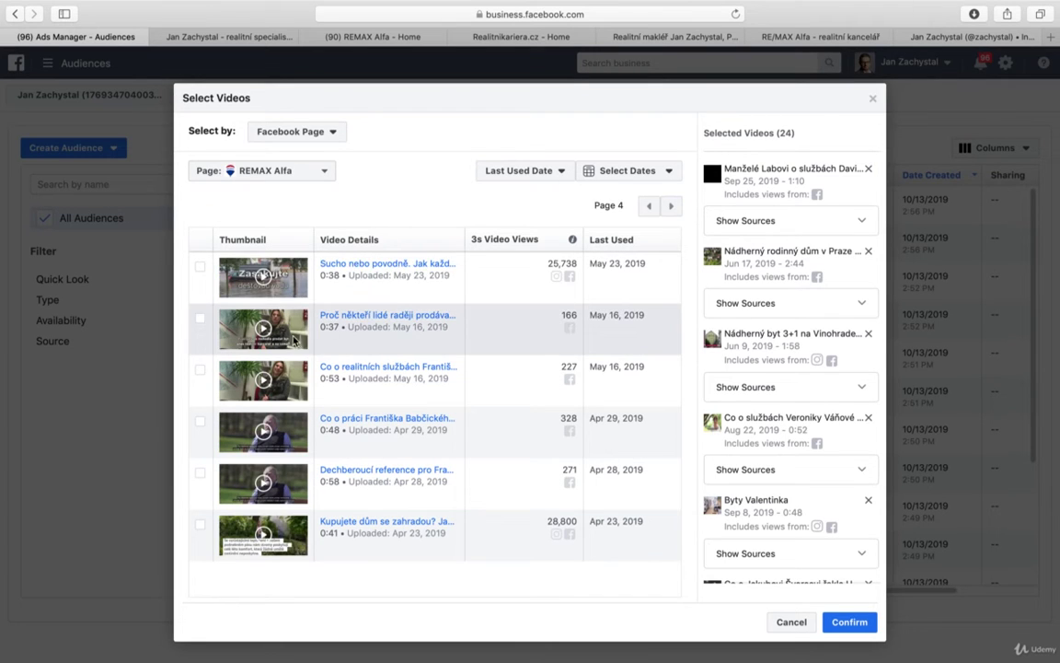
{"action": "left_click", "coordinate": [199, 270]}
{"action": "left_click", "coordinate": [201, 322]}
{"action": "left_click", "coordinate": [202, 373]}
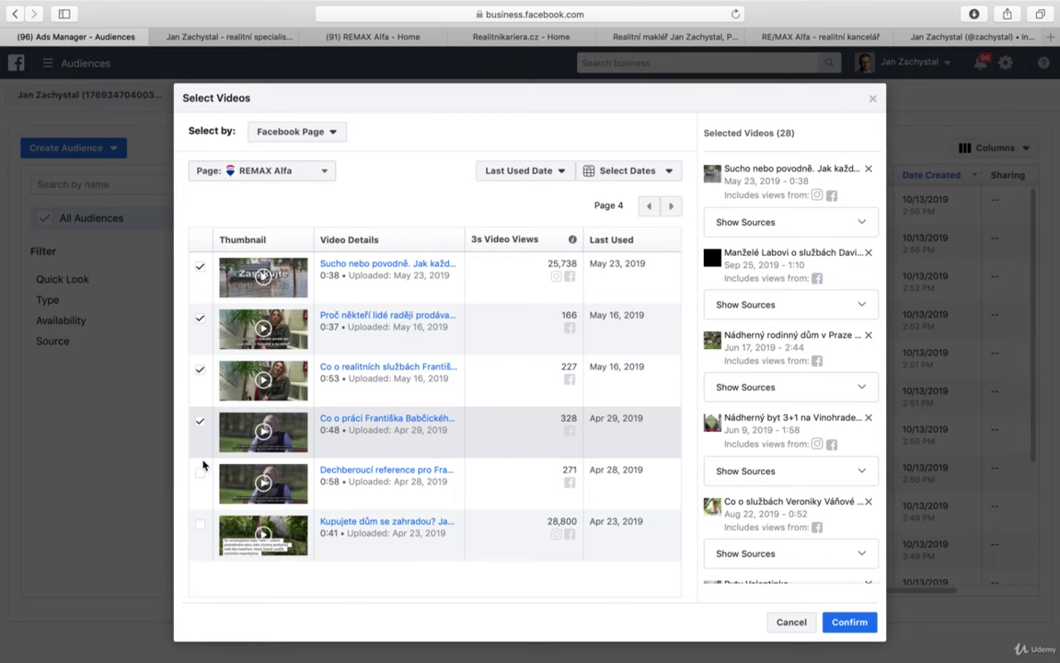
{"action": "left_click", "coordinate": [200, 425]}
{"action": "left_click", "coordinate": [201, 475]}
{"action": "left_click", "coordinate": [199, 526]}
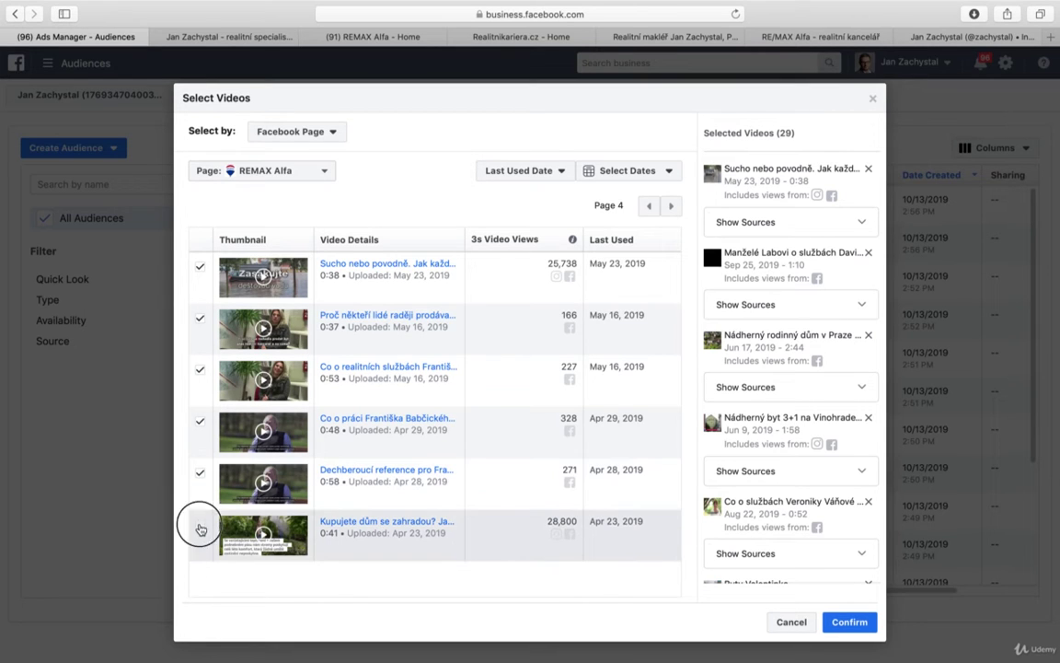
{"action": "left_click", "coordinate": [673, 207]}
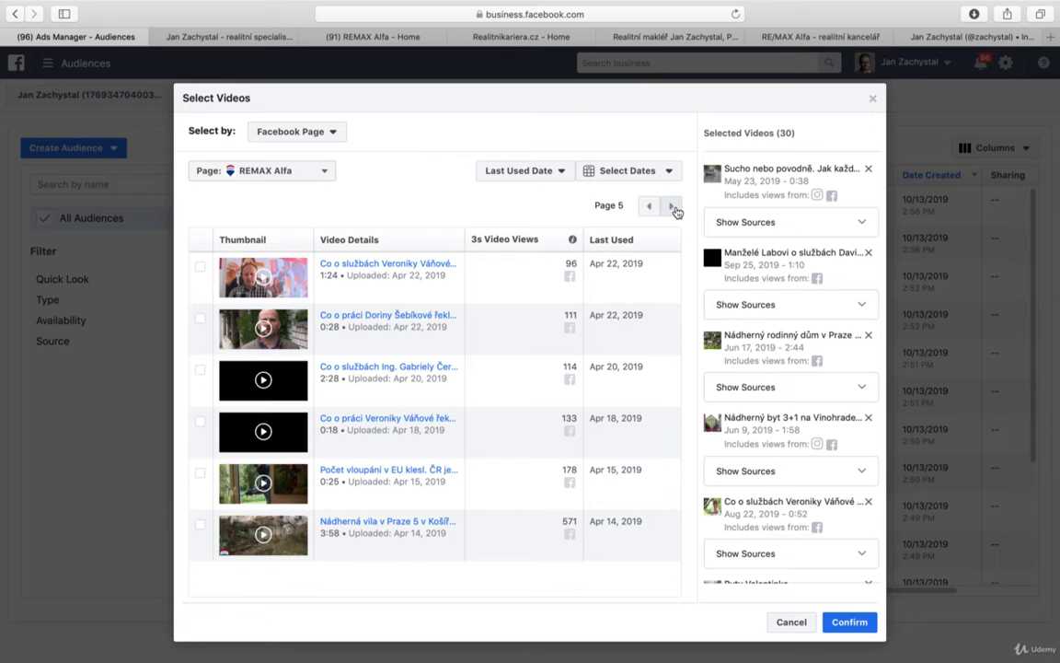
{"action": "left_click", "coordinate": [200, 526]}
{"action": "left_click", "coordinate": [200, 474]}
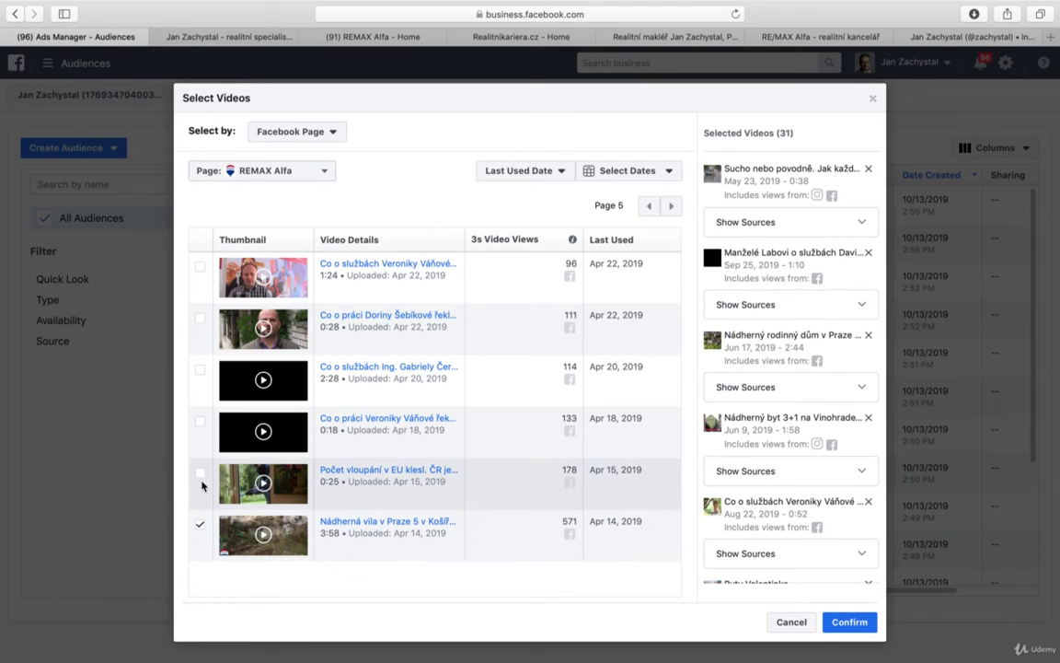
{"action": "left_click", "coordinate": [202, 425]}
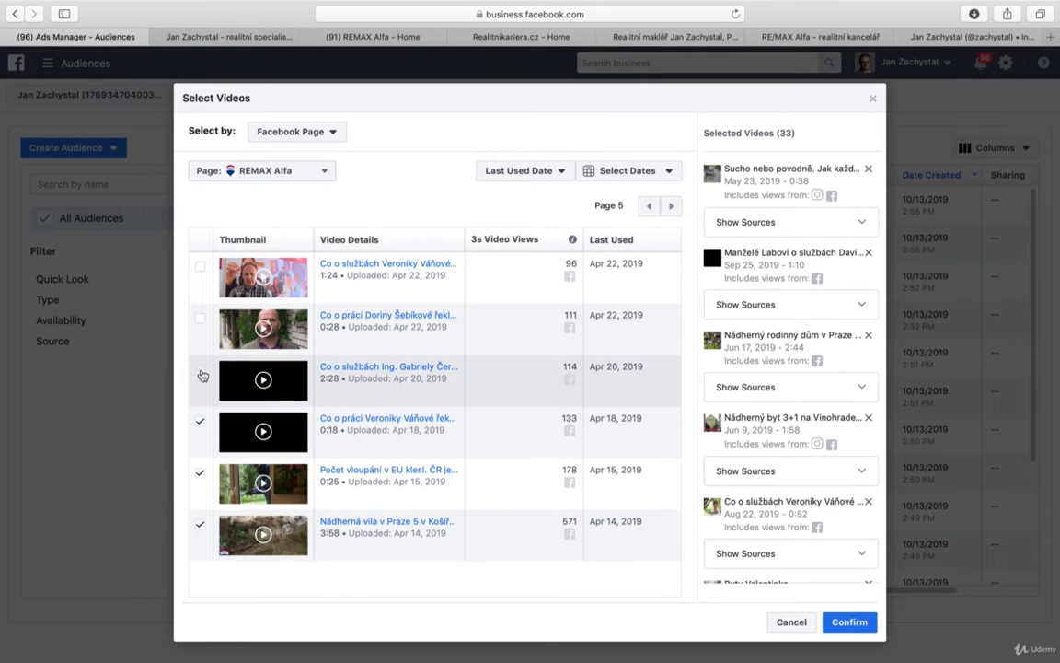
{"action": "left_click", "coordinate": [202, 373]}
{"action": "left_click", "coordinate": [201, 319]}
{"action": "left_click", "coordinate": [202, 269]}
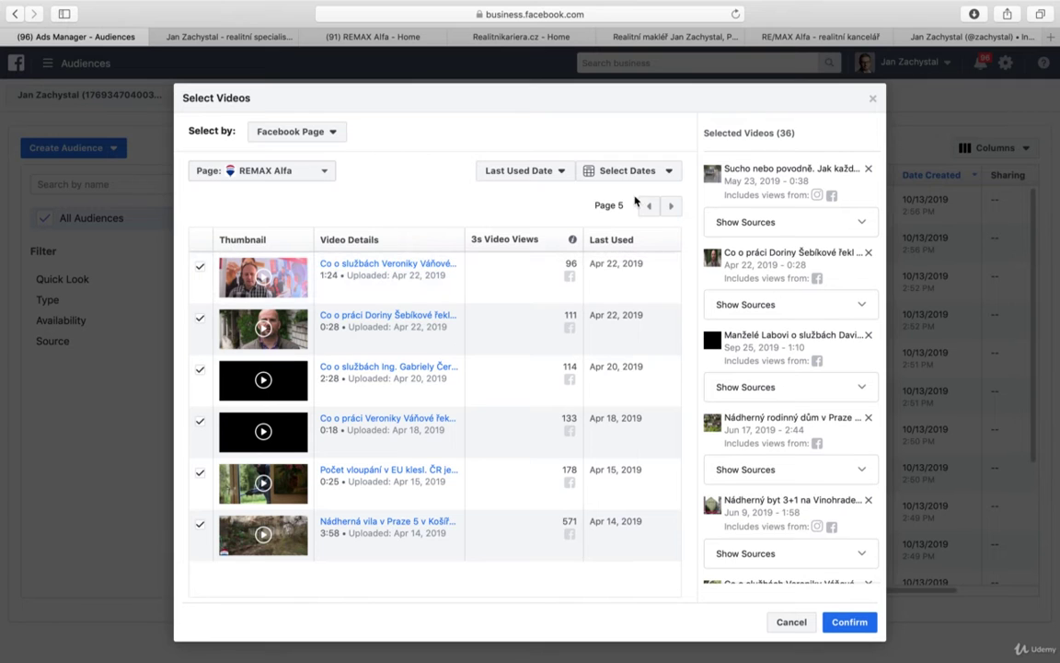
Tick all videos on pages 6 and 7, then confirm the 48 selected videos.
{"action": "left_click", "coordinate": [671, 207]}
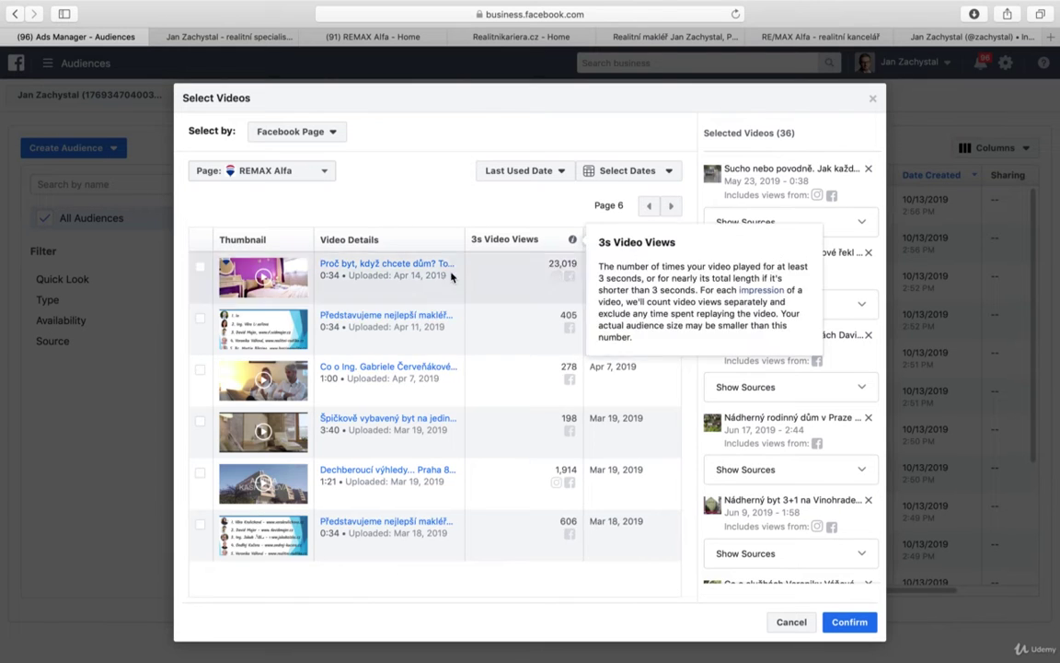
{"action": "left_click", "coordinate": [201, 526]}
{"action": "left_click", "coordinate": [201, 474]}
{"action": "left_click", "coordinate": [201, 423]}
{"action": "left_click", "coordinate": [201, 317]}
{"action": "left_click", "coordinate": [202, 369]}
{"action": "left_click", "coordinate": [201, 268]}
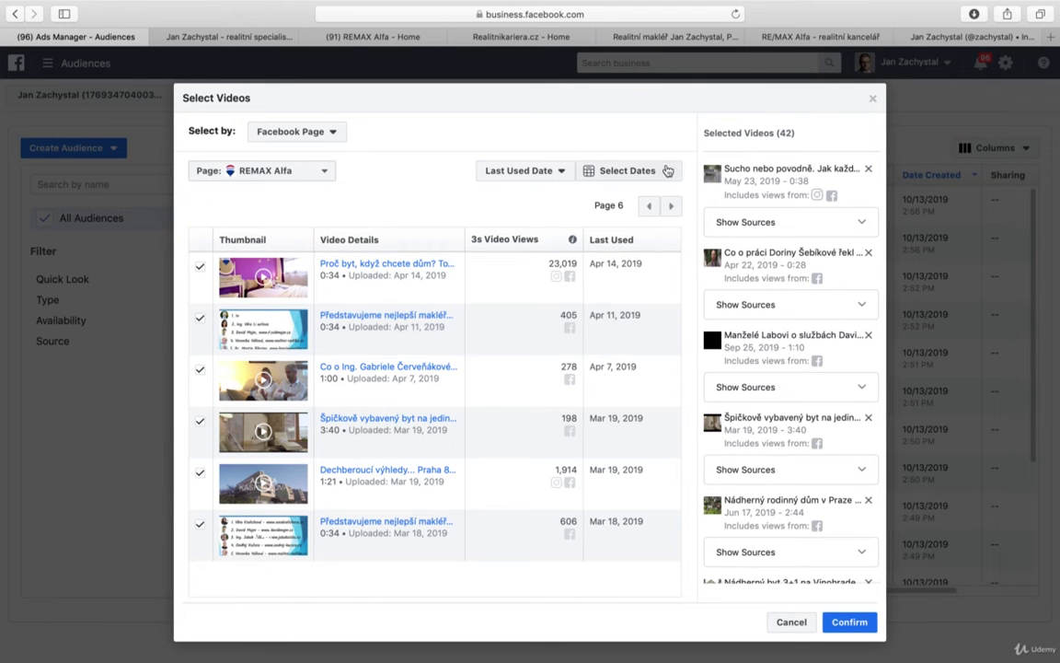
{"action": "left_click", "coordinate": [671, 206]}
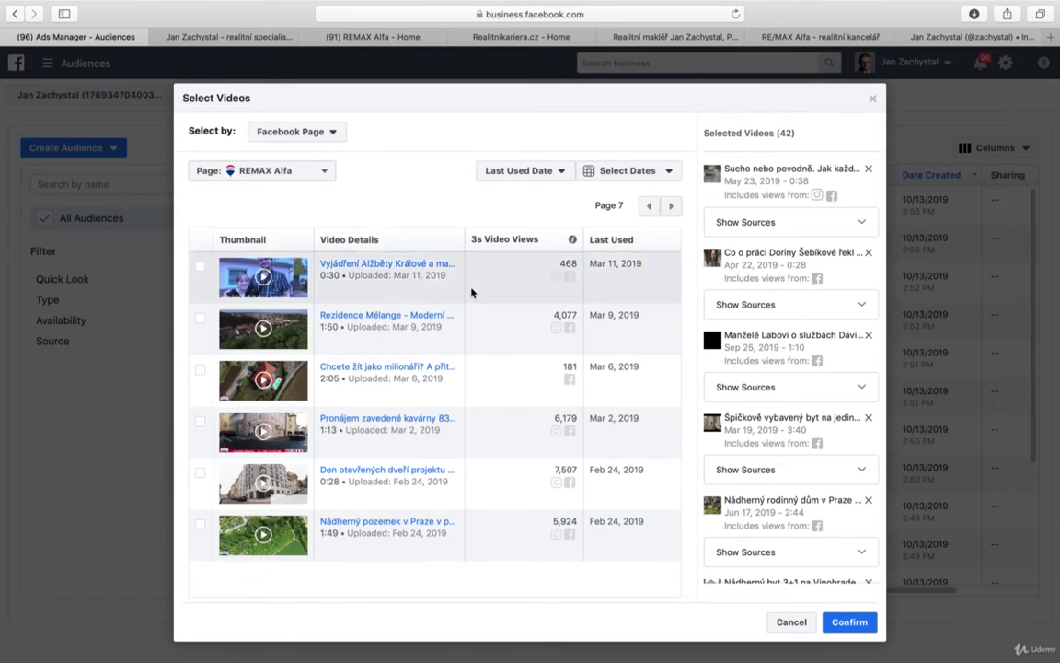
{"action": "left_click", "coordinate": [200, 525]}
{"action": "left_click", "coordinate": [199, 473]}
{"action": "left_click", "coordinate": [200, 423]}
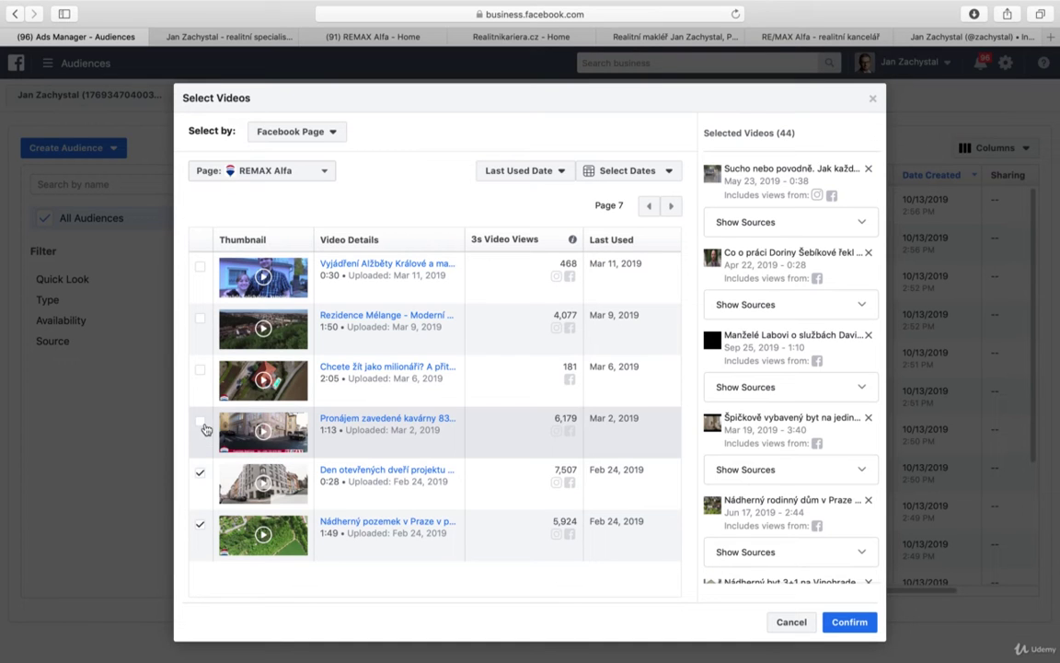
{"action": "left_click", "coordinate": [201, 369]}
{"action": "left_click", "coordinate": [201, 320]}
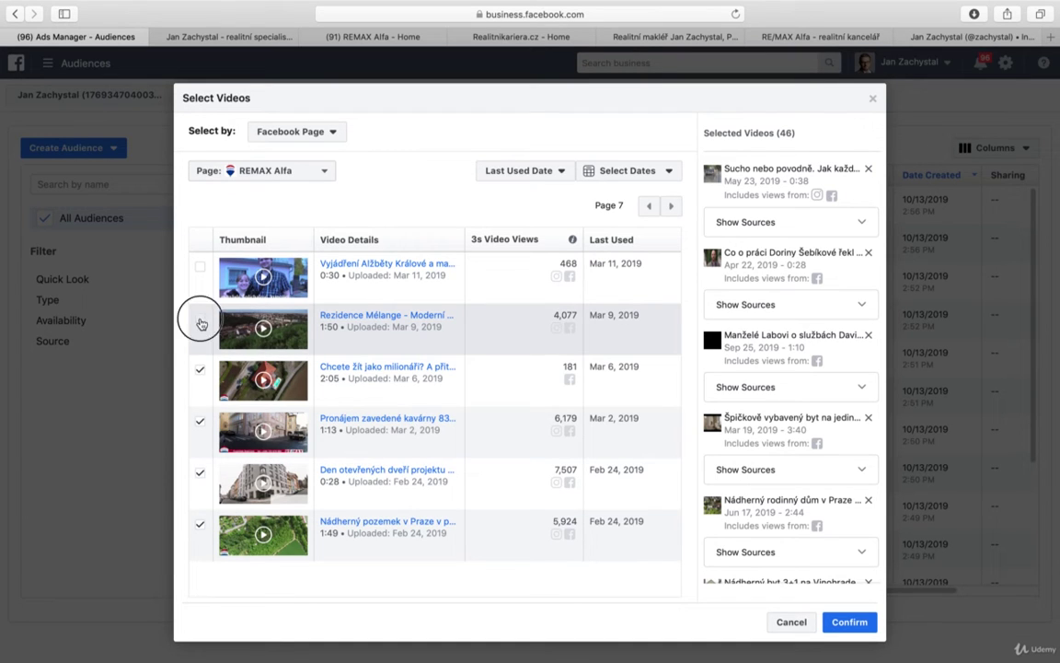
{"action": "left_click", "coordinate": [200, 269]}
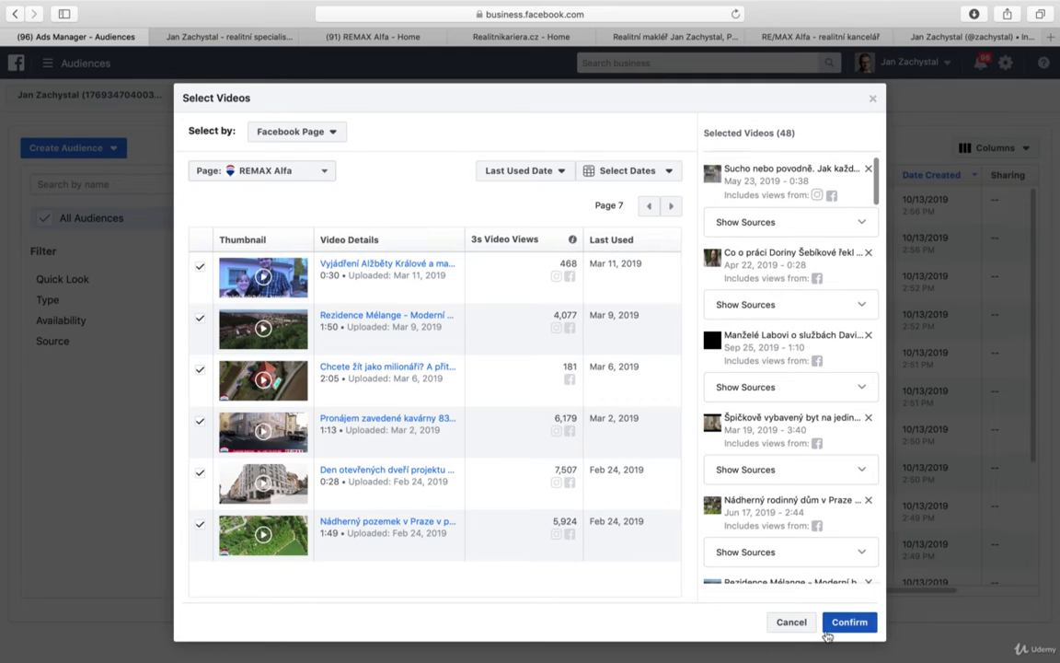
{"action": "left_click", "coordinate": [856, 626]}
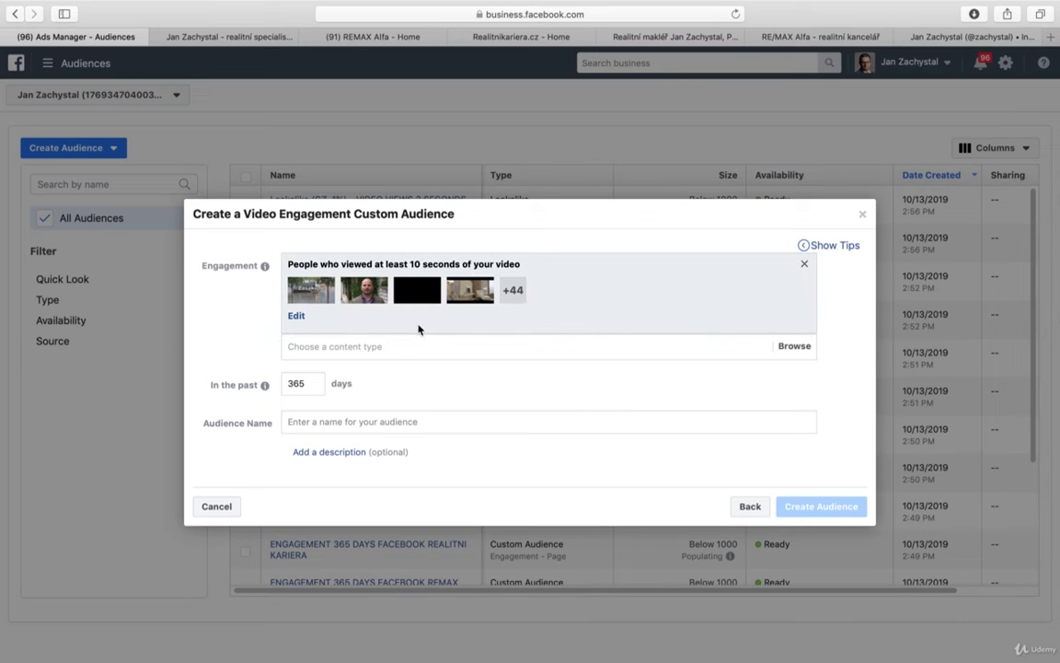
Name the audience '10 SEC…' and create the 10-second view audience from 48 videos.
{"action": "left_click", "coordinate": [396, 422]}
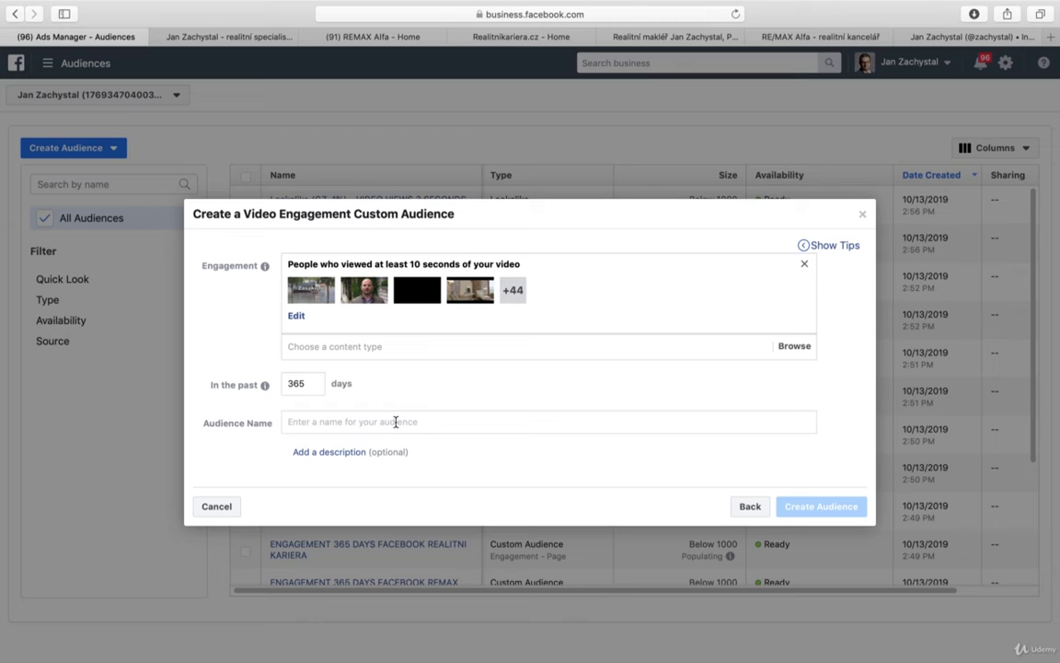
{"action": "type", "text": "10 S"}
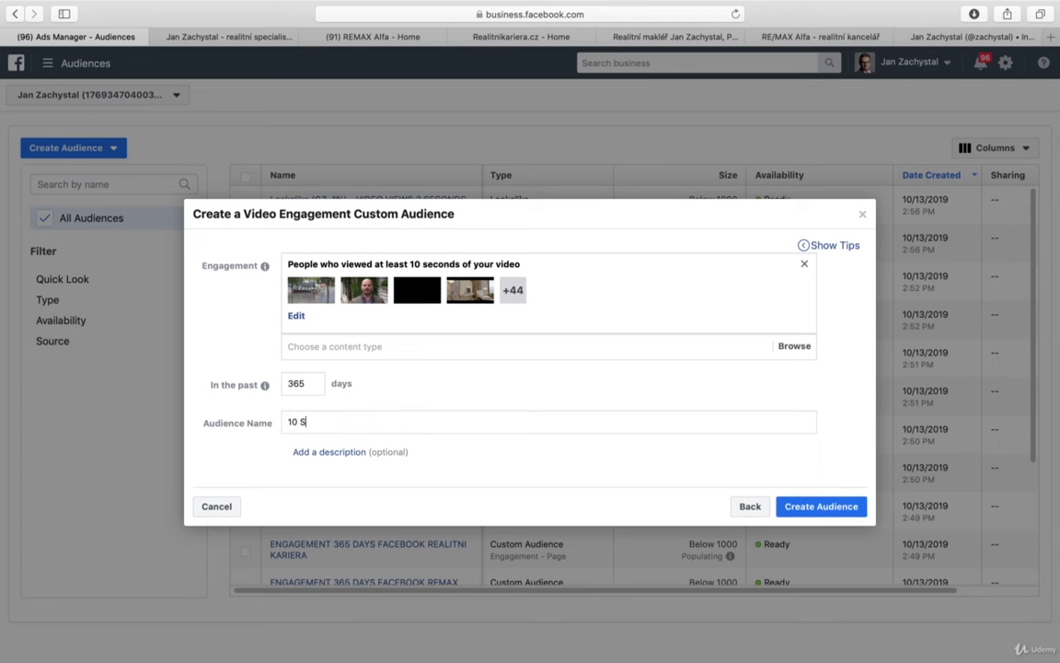
{"action": "type", "text": "ECNO"}
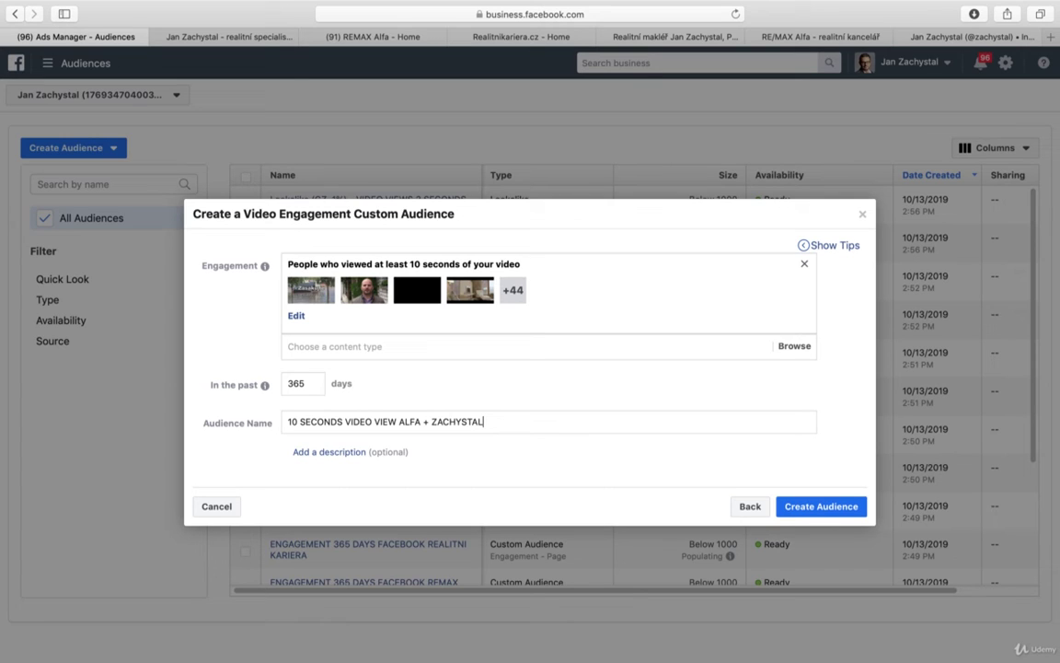
{"action": "left_click", "coordinate": [357, 455]}
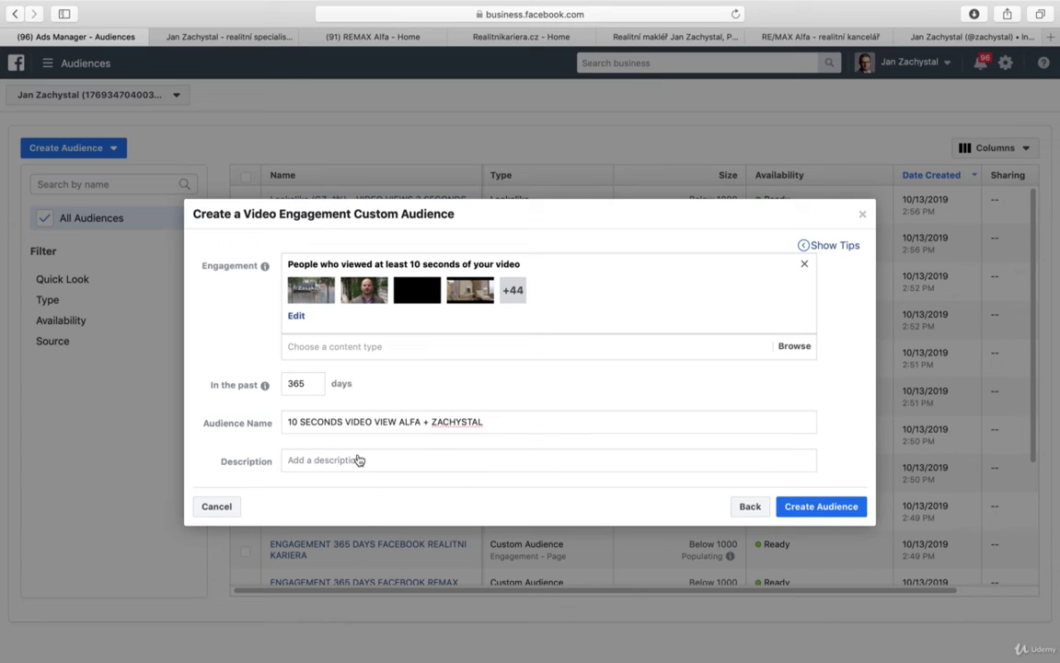
{"action": "left_click", "coordinate": [539, 426]}
{"action": "left_click", "coordinate": [849, 507]}
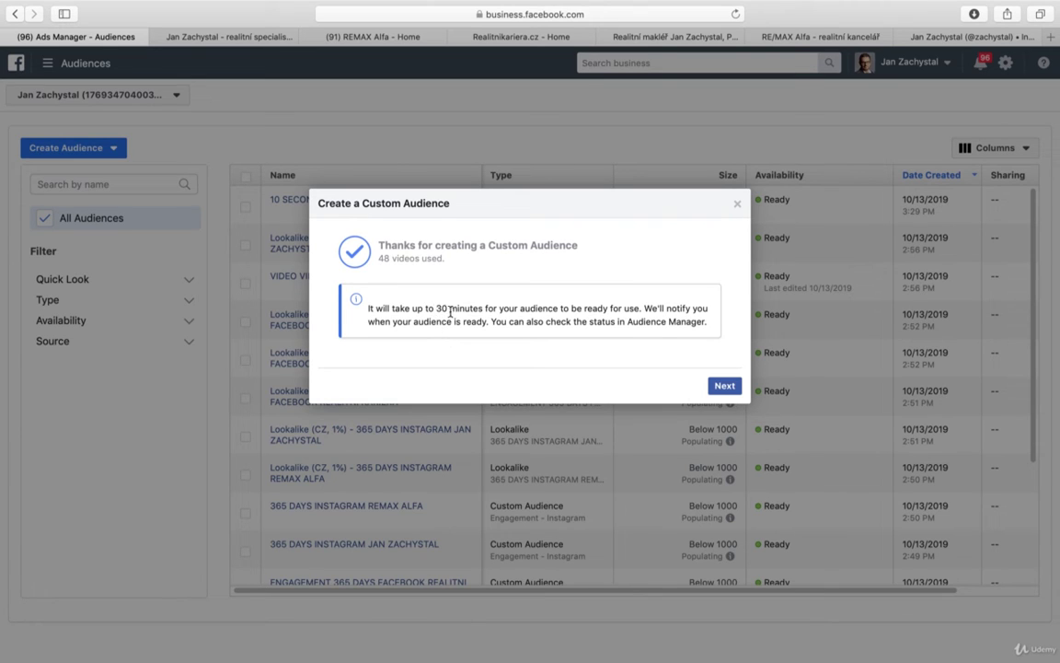
{"action": "left_click", "coordinate": [725, 385]}
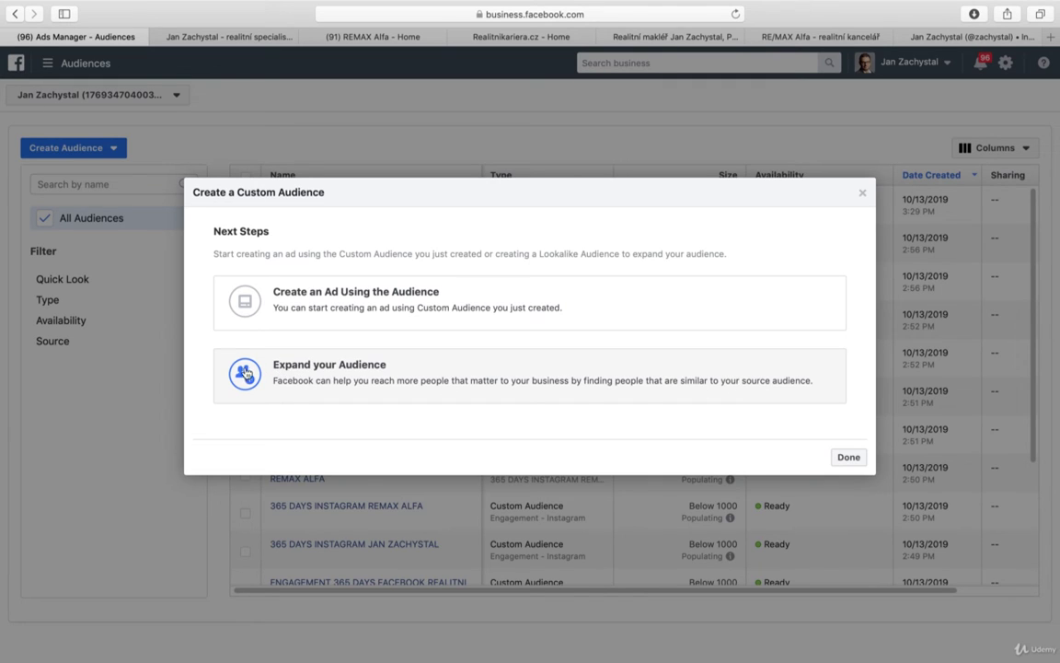
Start a lookalike from the new audience, trying then removing Czech Republic as location.
{"action": "left_click", "coordinate": [310, 369]}
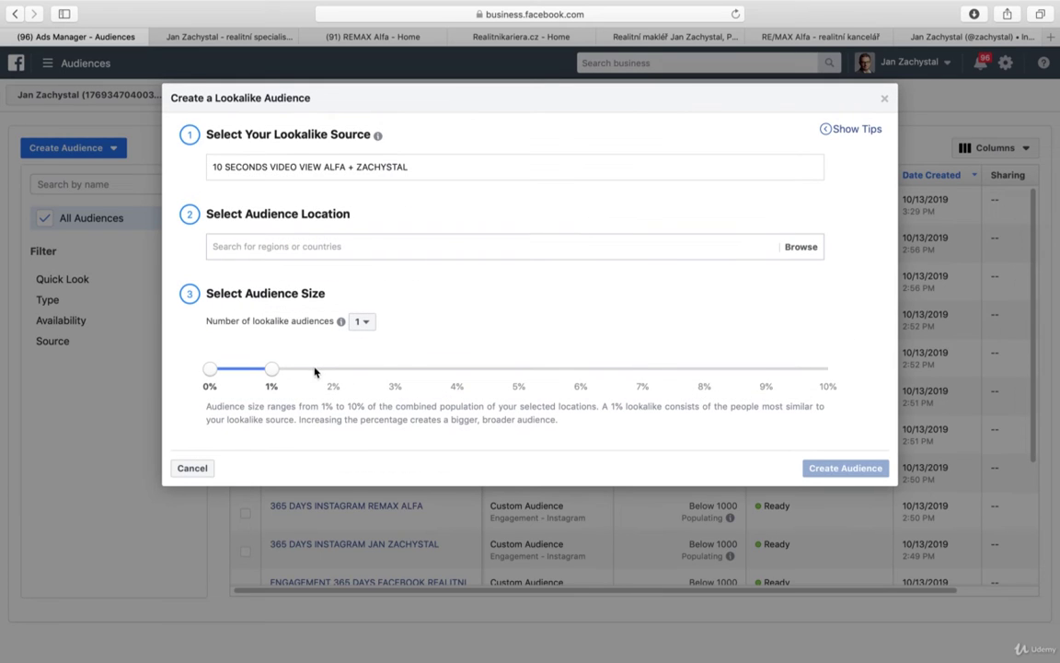
{"action": "left_click", "coordinate": [405, 247]}
{"action": "type", "text": "czech"}
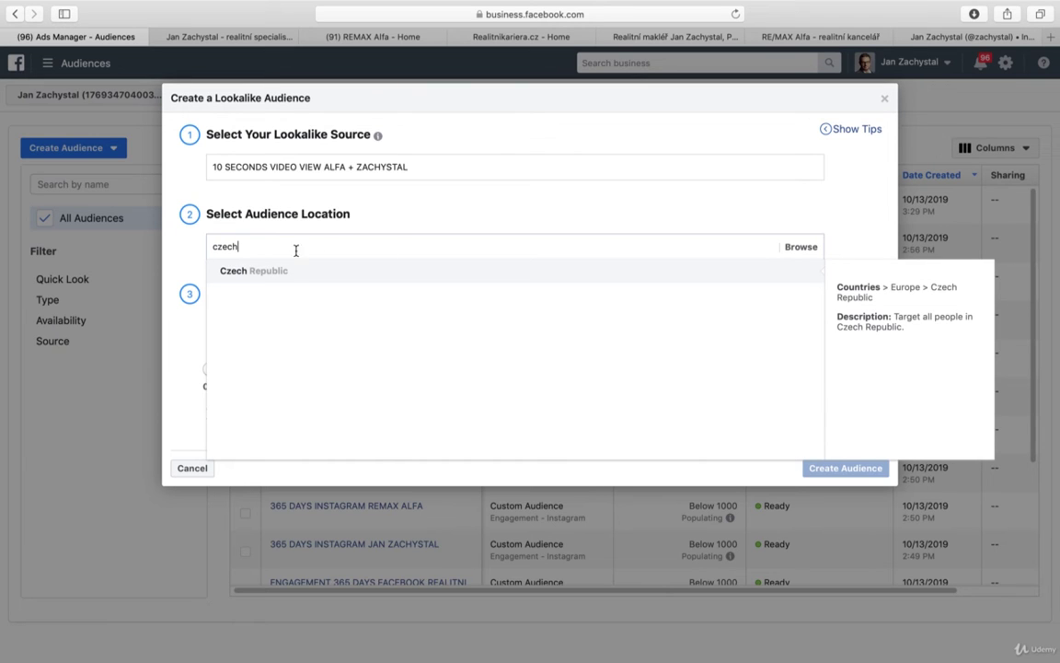
{"action": "left_click", "coordinate": [278, 271]}
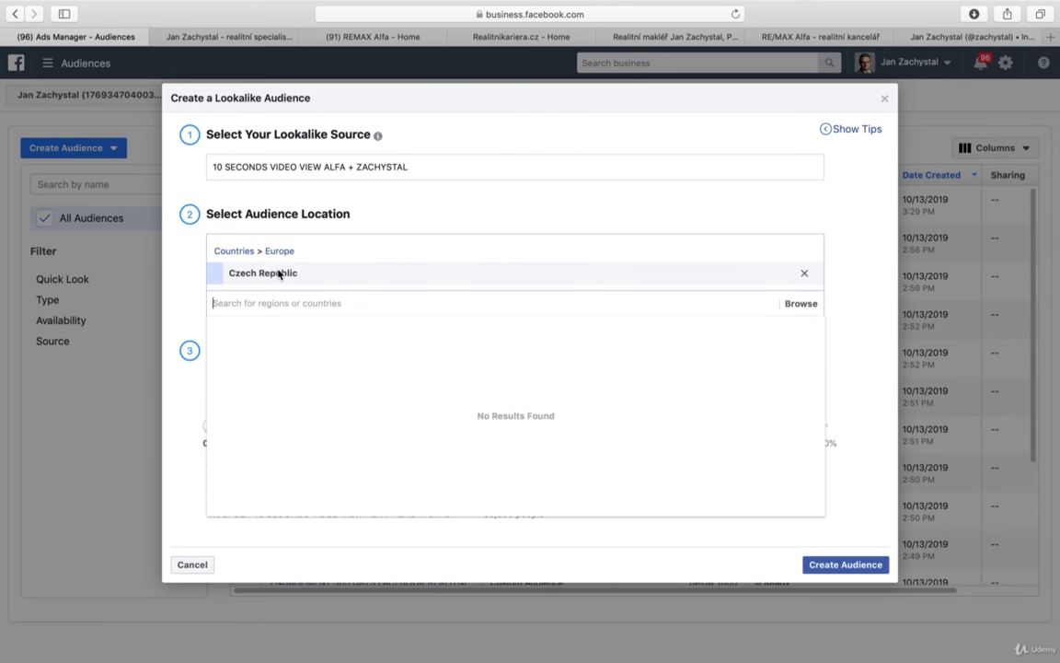
{"action": "left_click", "coordinate": [179, 272]}
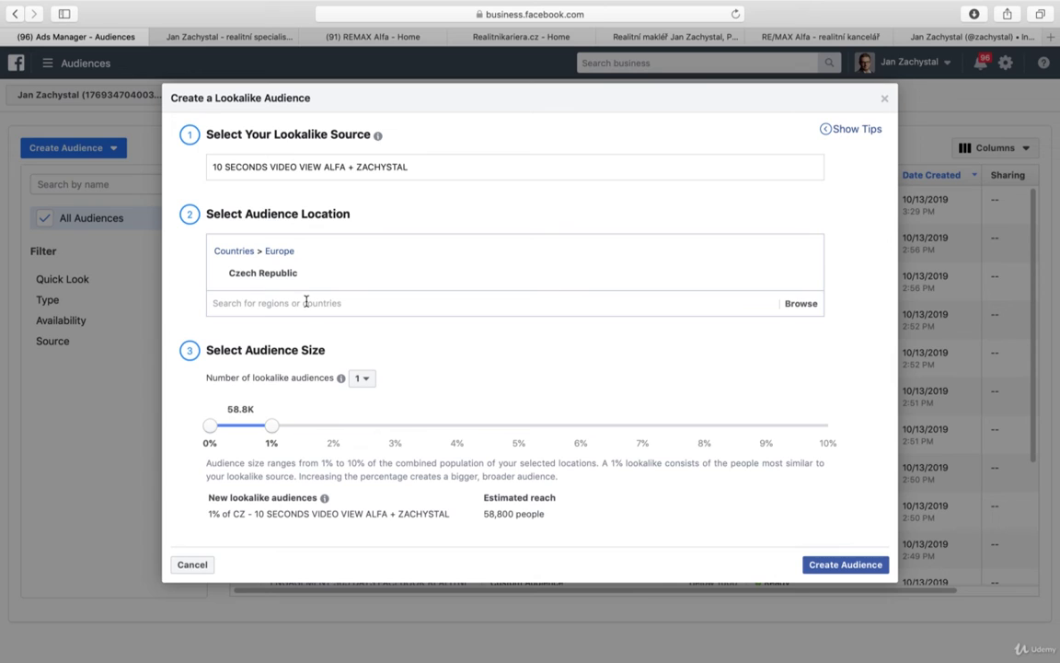
{"action": "left_click", "coordinate": [801, 273]}
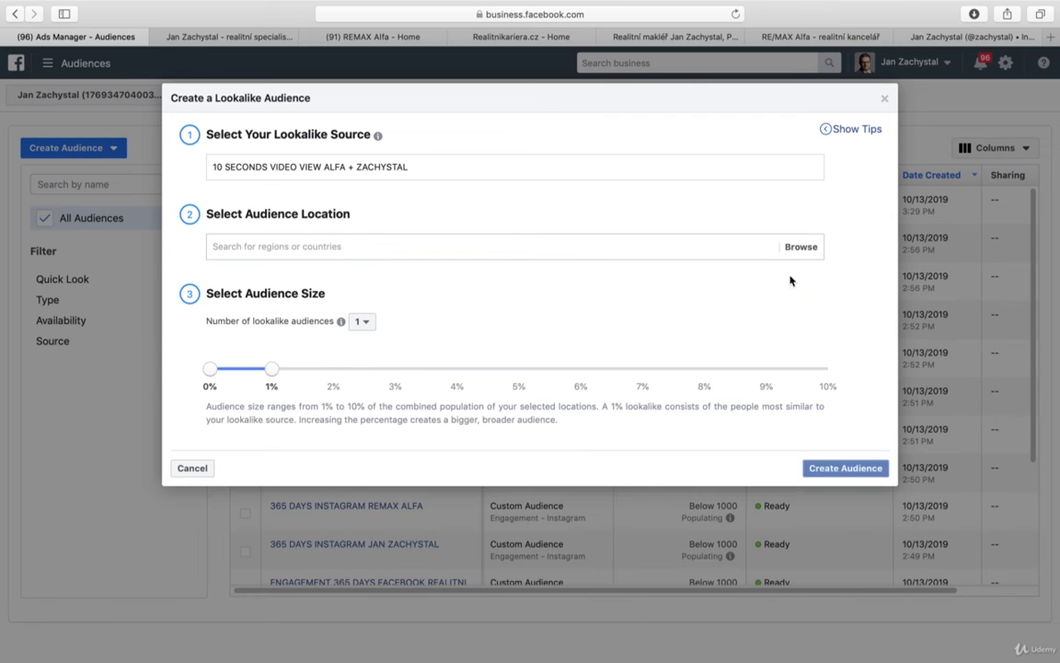
Try Germany as the lookalike location, then remove it again.
{"action": "left_click", "coordinate": [348, 250]}
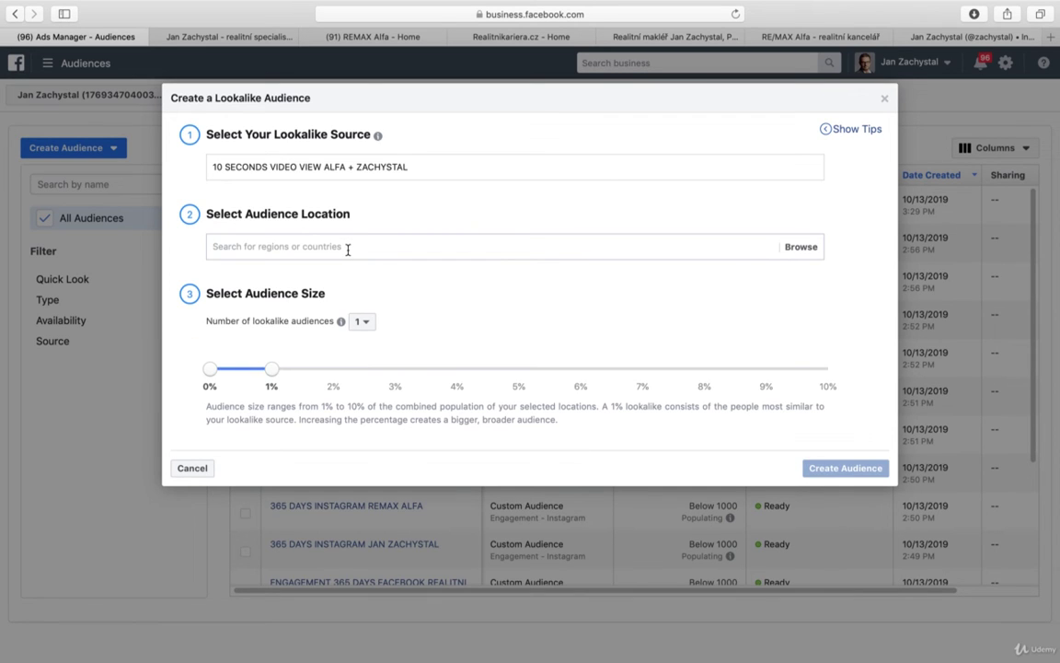
{"action": "type", "text": "germany"}
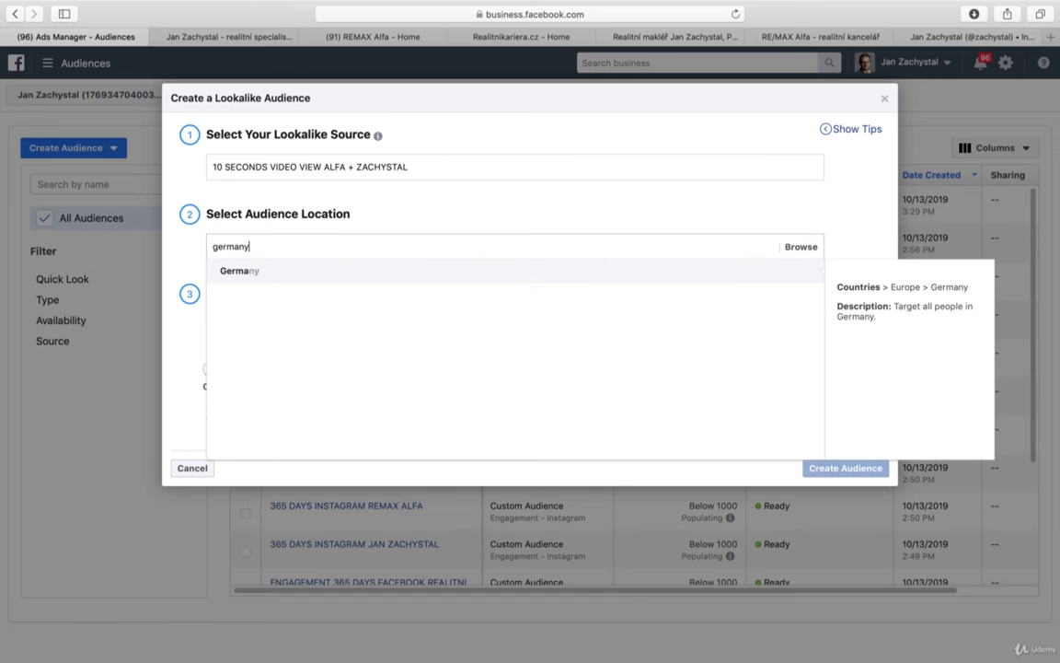
{"action": "left_click", "coordinate": [289, 270]}
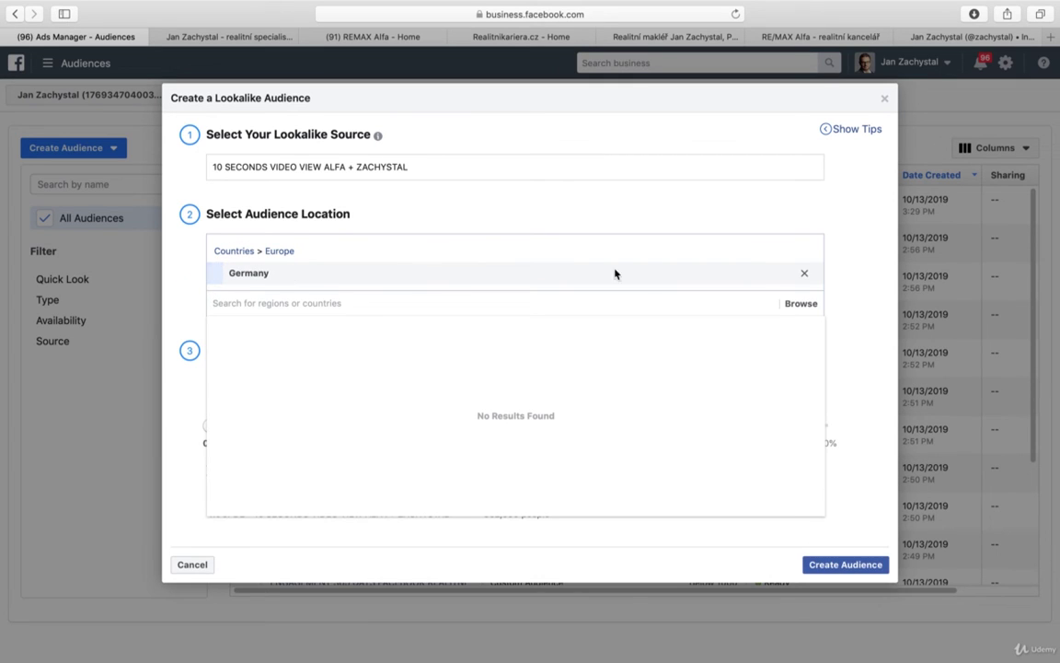
{"action": "left_click", "coordinate": [806, 277]}
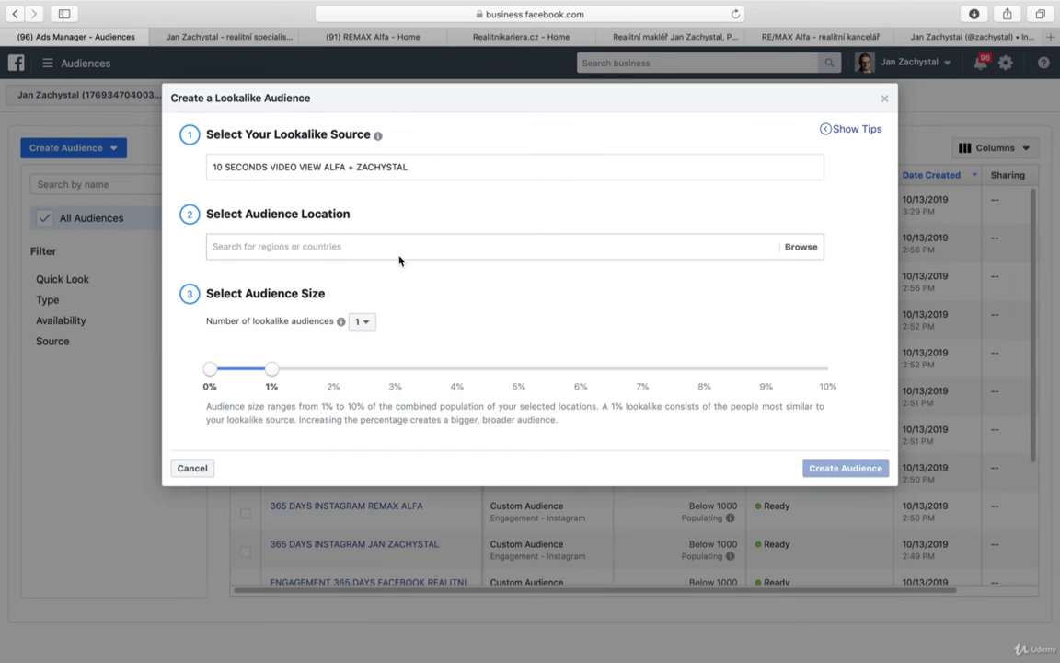
Set Czech Republic as location and create the 1% lookalike audience.
{"action": "left_click", "coordinate": [384, 243]}
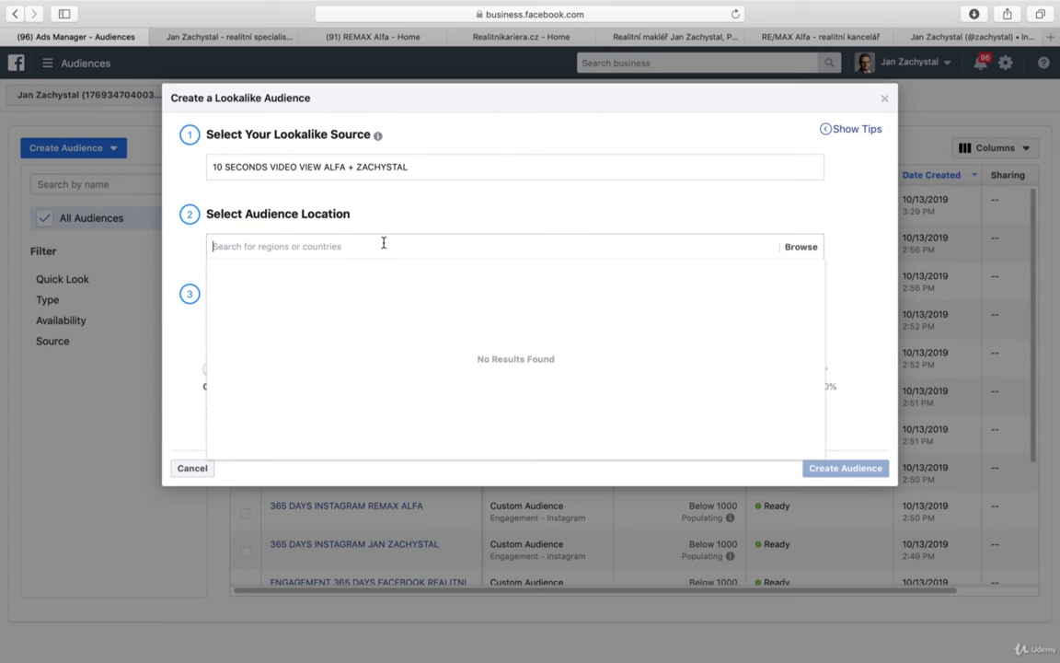
{"action": "type", "text": "czech"}
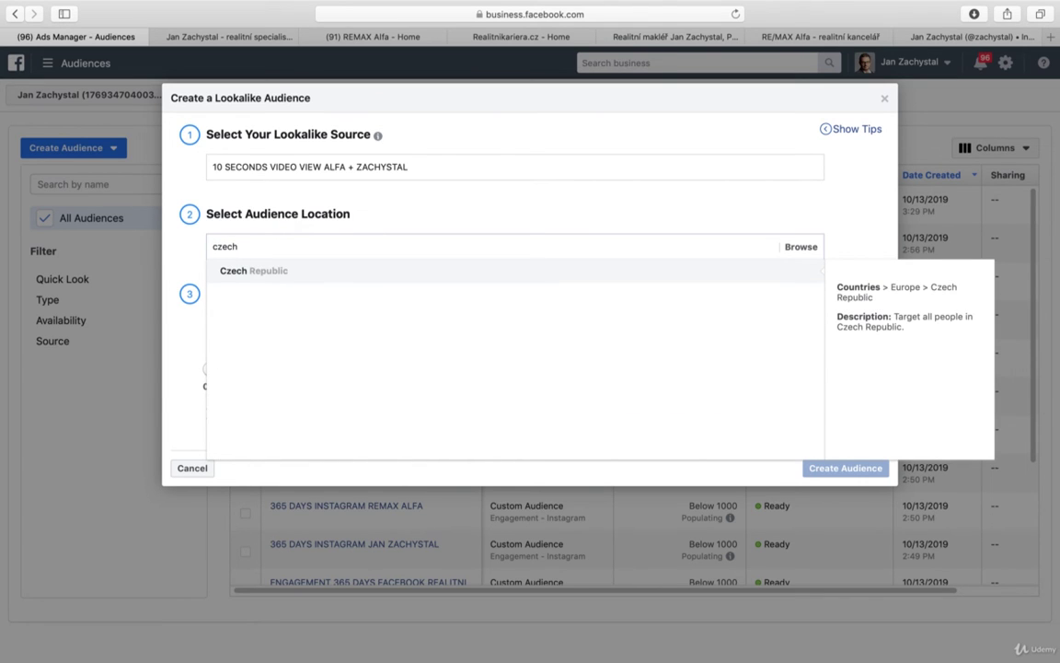
{"action": "left_click", "coordinate": [264, 271]}
{"action": "left_click", "coordinate": [192, 268]}
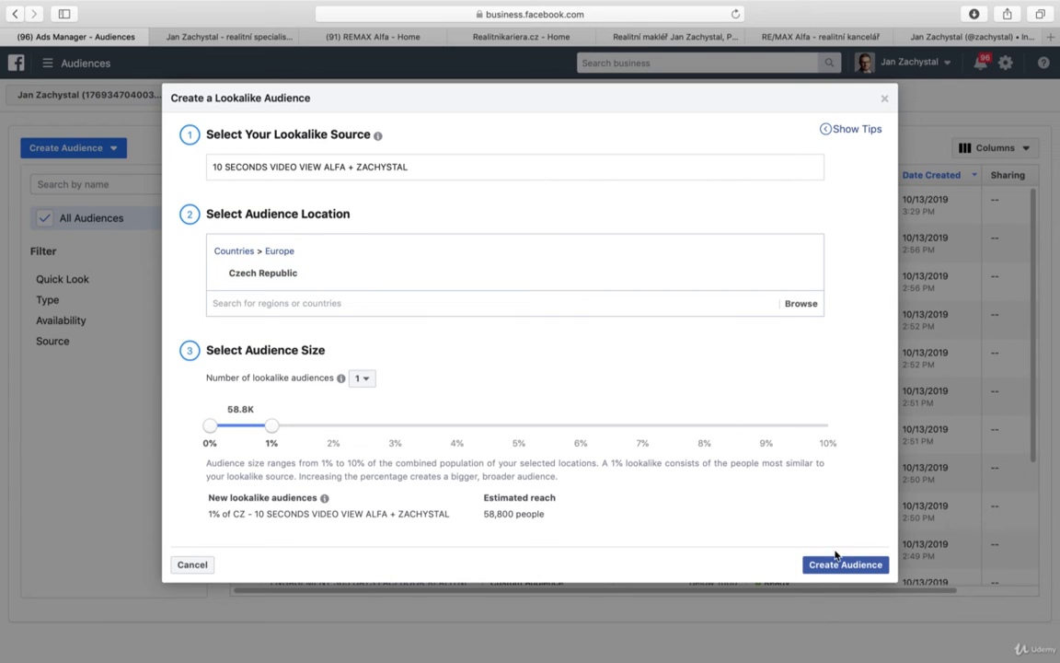
{"action": "left_click", "coordinate": [841, 564]}
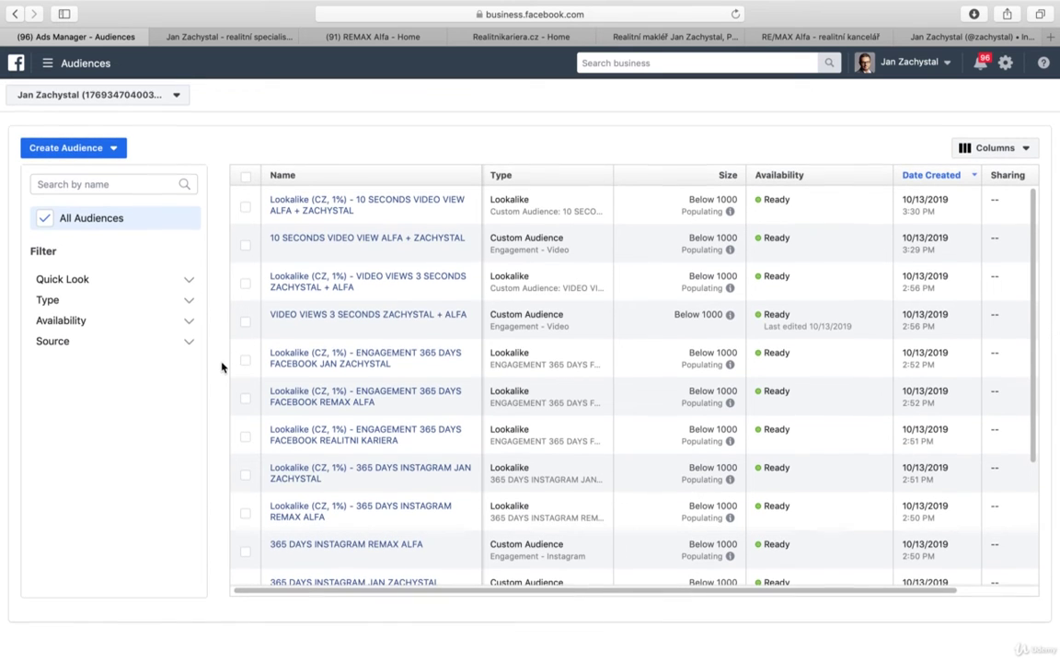
{"action": "scroll", "coordinate": [961, 375], "scroll_direction": "down", "scroll_amount": 5}
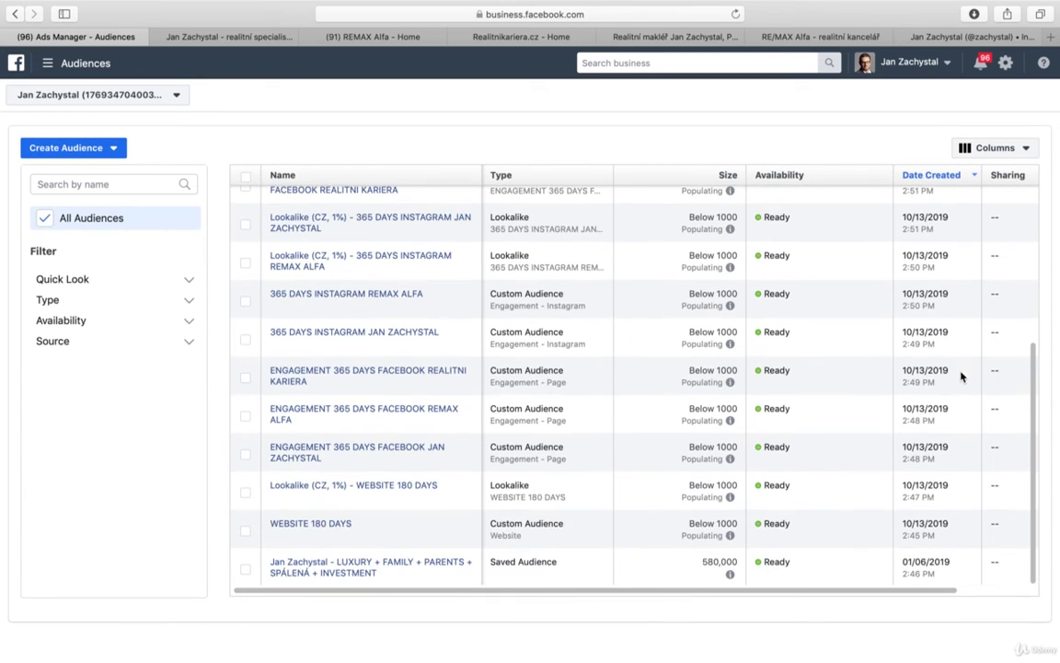
{"action": "scroll", "coordinate": [961, 377], "scroll_direction": "up", "scroll_amount": 5}
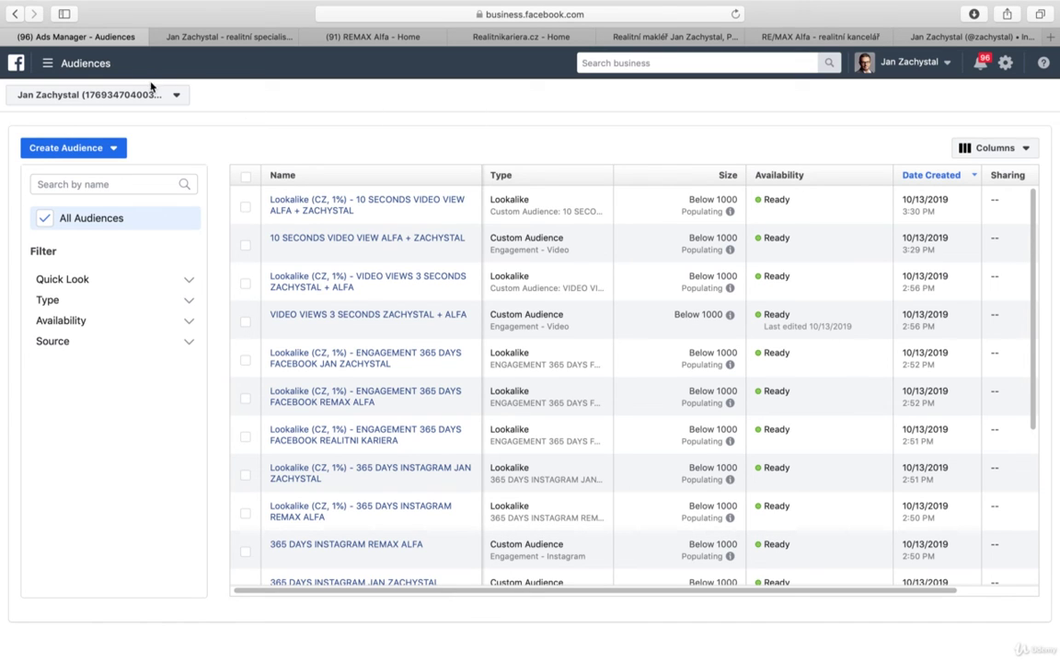
{"action": "left_click", "coordinate": [92, 65]}
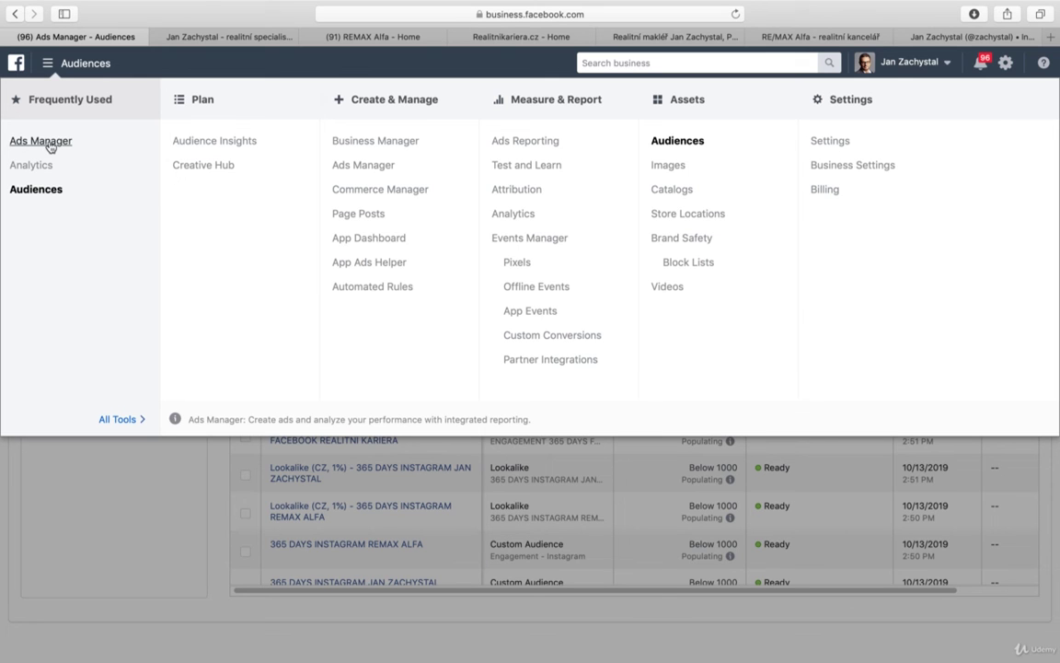
{"action": "left_click", "coordinate": [221, 528]}
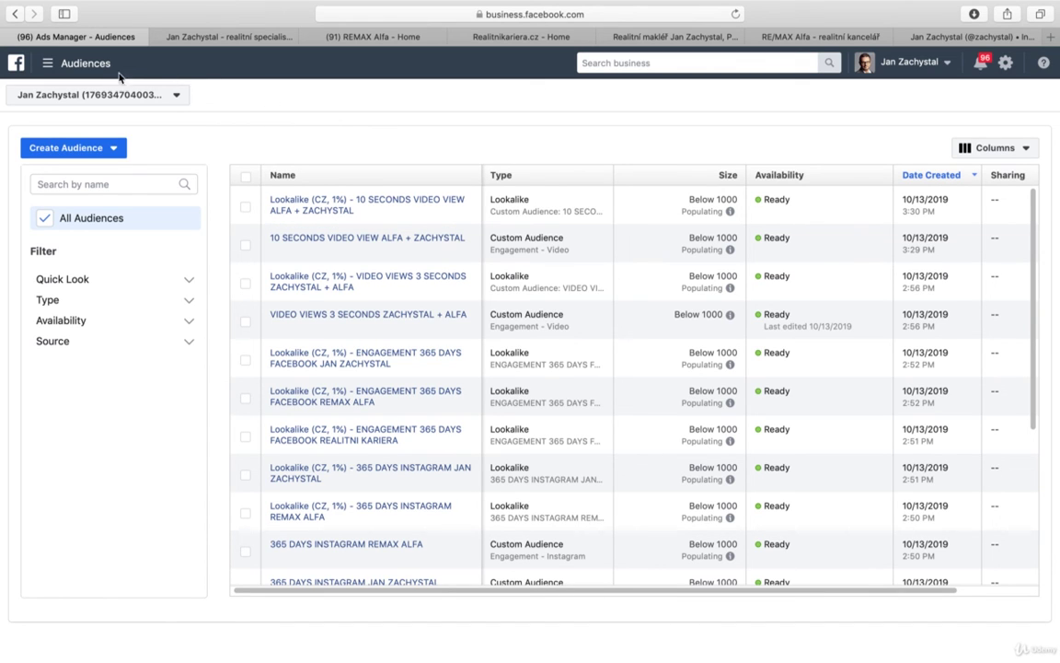
{"action": "left_click", "coordinate": [114, 150]}
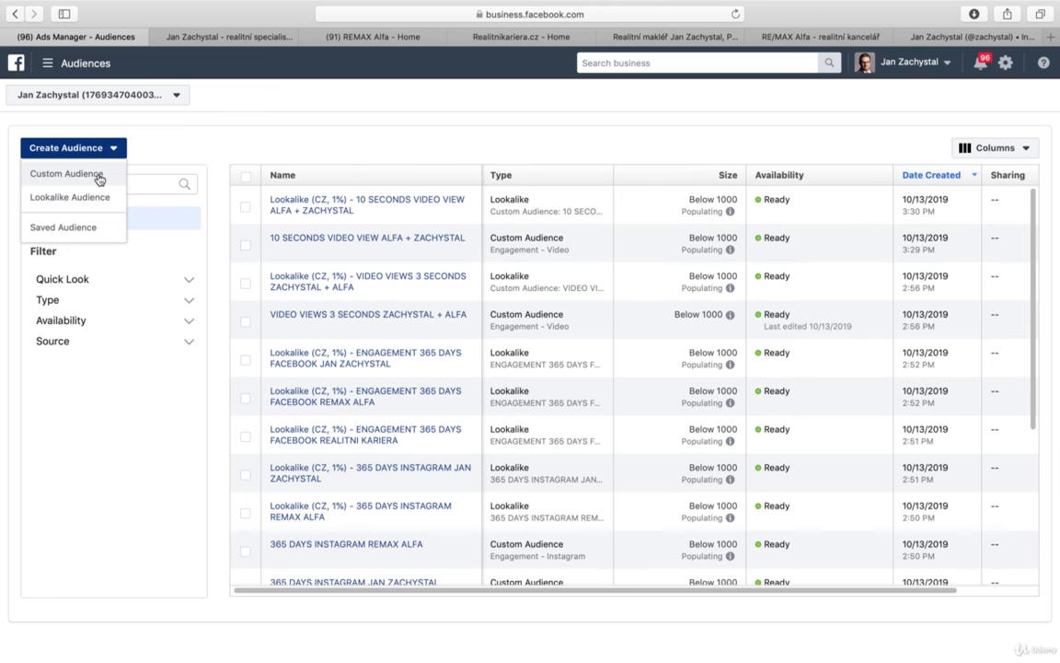
{"action": "left_click", "coordinate": [97, 174]}
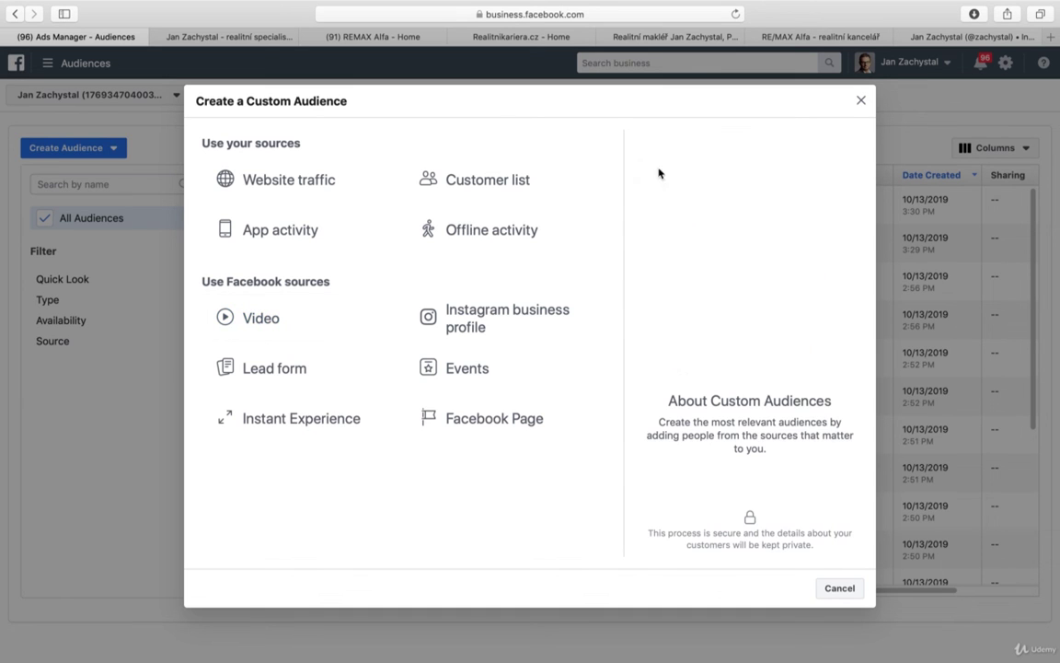
{"action": "left_click", "coordinate": [860, 102]}
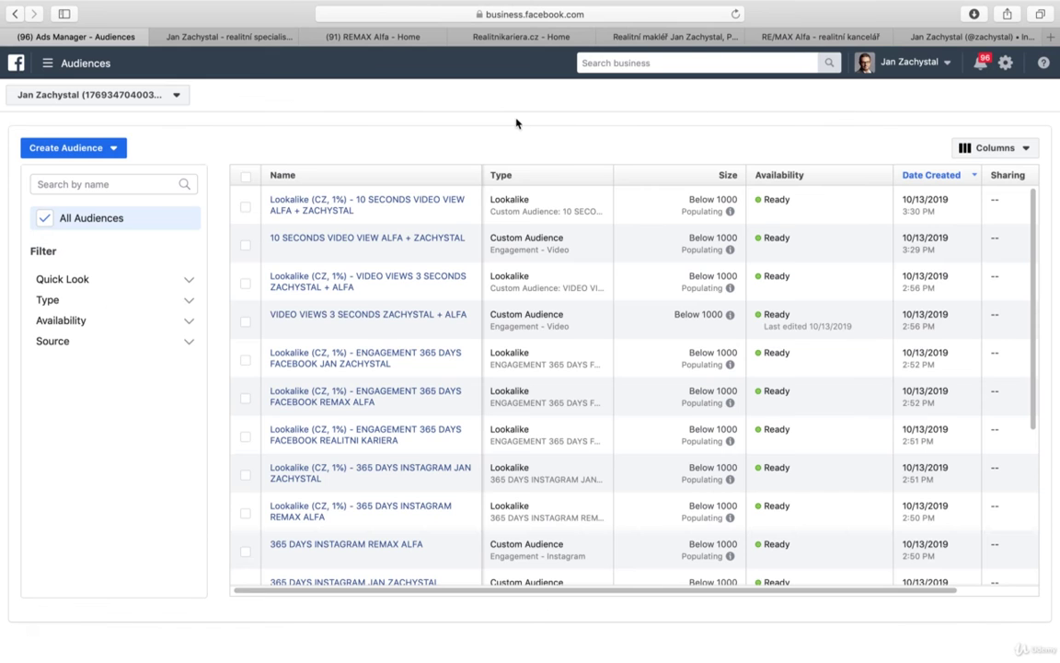
{"action": "scroll", "coordinate": [449, 266], "scroll_direction": "down", "scroll_amount": 2}
{"action": "scroll", "coordinate": [449, 266], "scroll_direction": "down", "scroll_amount": 5}
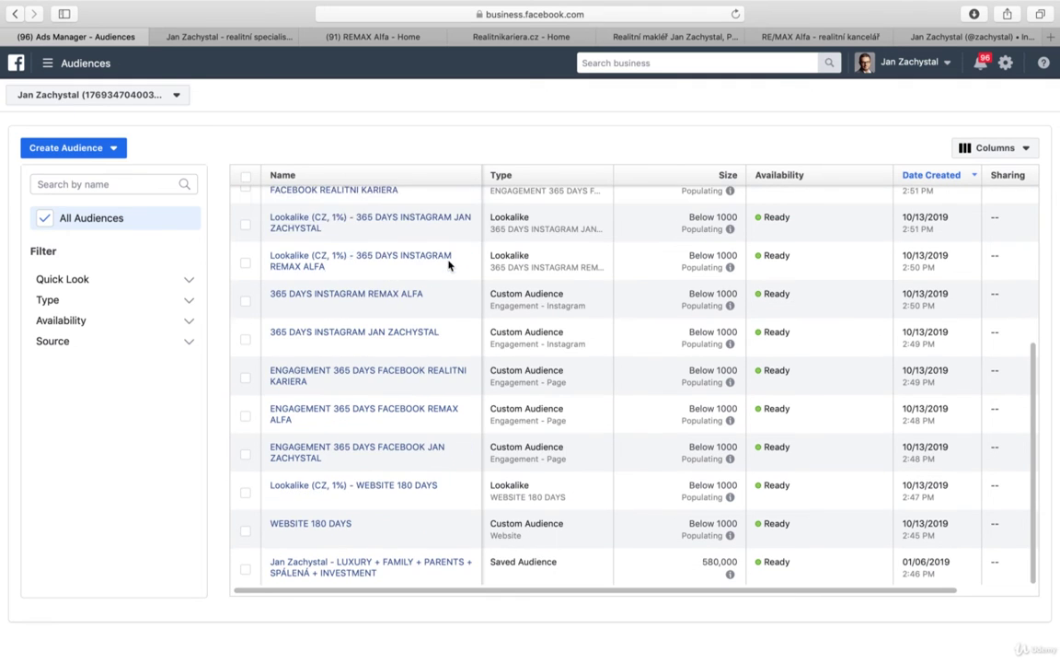
{"action": "scroll", "coordinate": [449, 266], "scroll_direction": "up", "scroll_amount": 7}
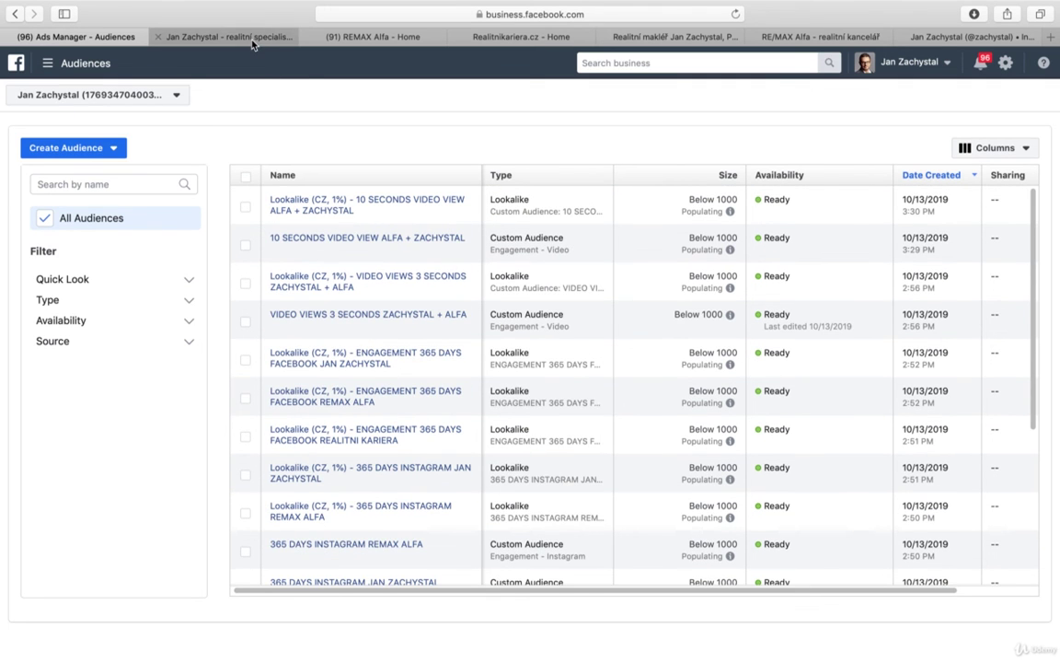
Cycle through the realtor's and REMAX Alfa Facebook pages and both company websites.
{"action": "left_click", "coordinate": [256, 40]}
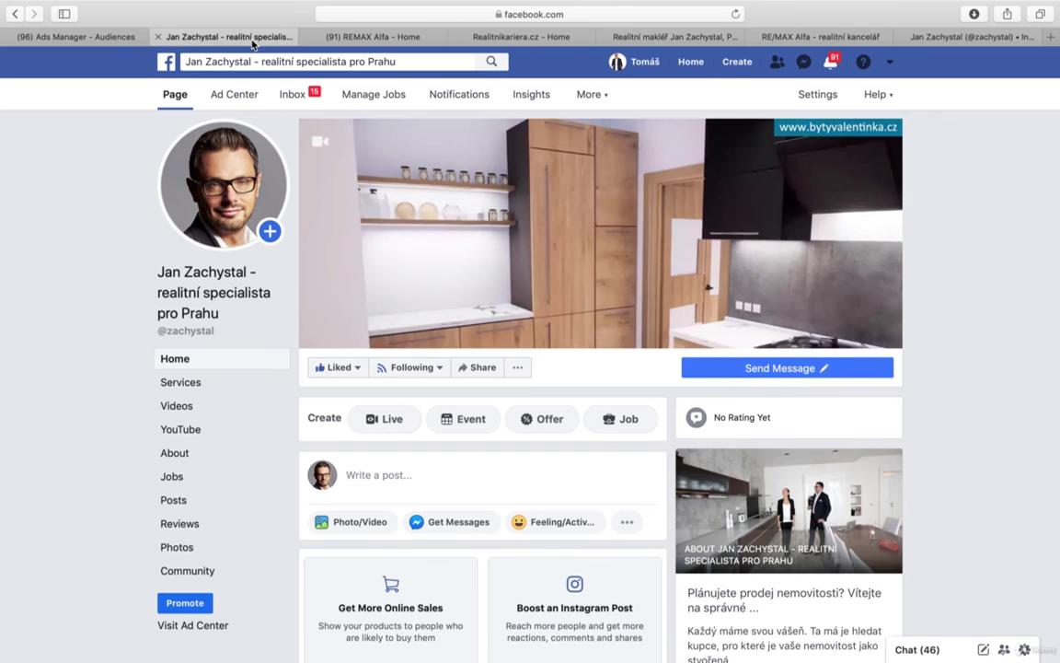
{"action": "left_click", "coordinate": [368, 38]}
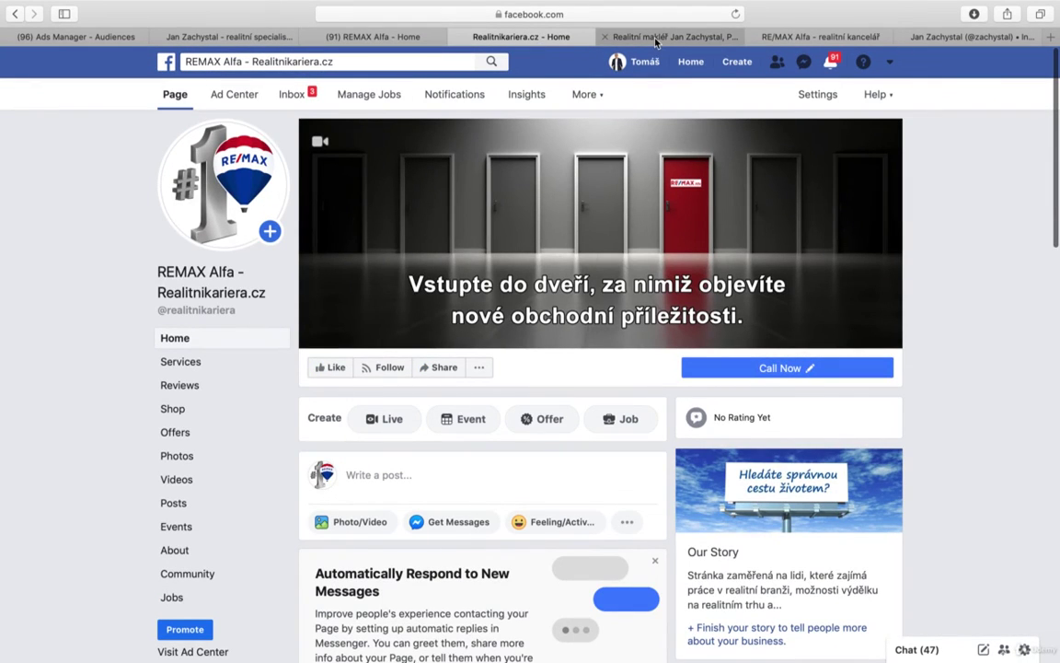
{"action": "left_click", "coordinate": [612, 37]}
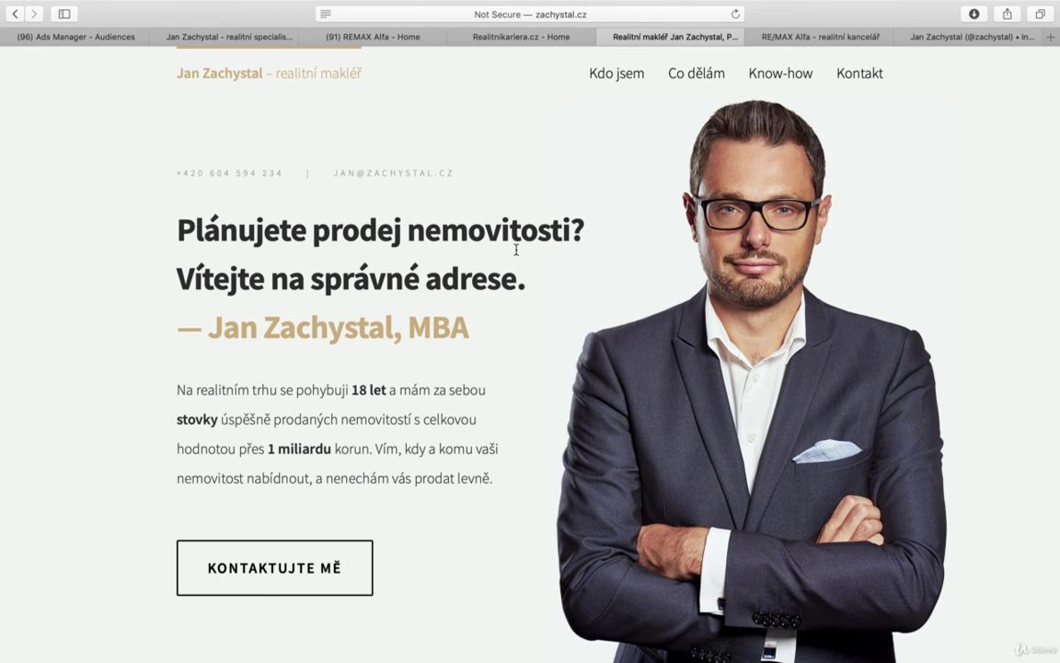
{"action": "left_click", "coordinate": [814, 37]}
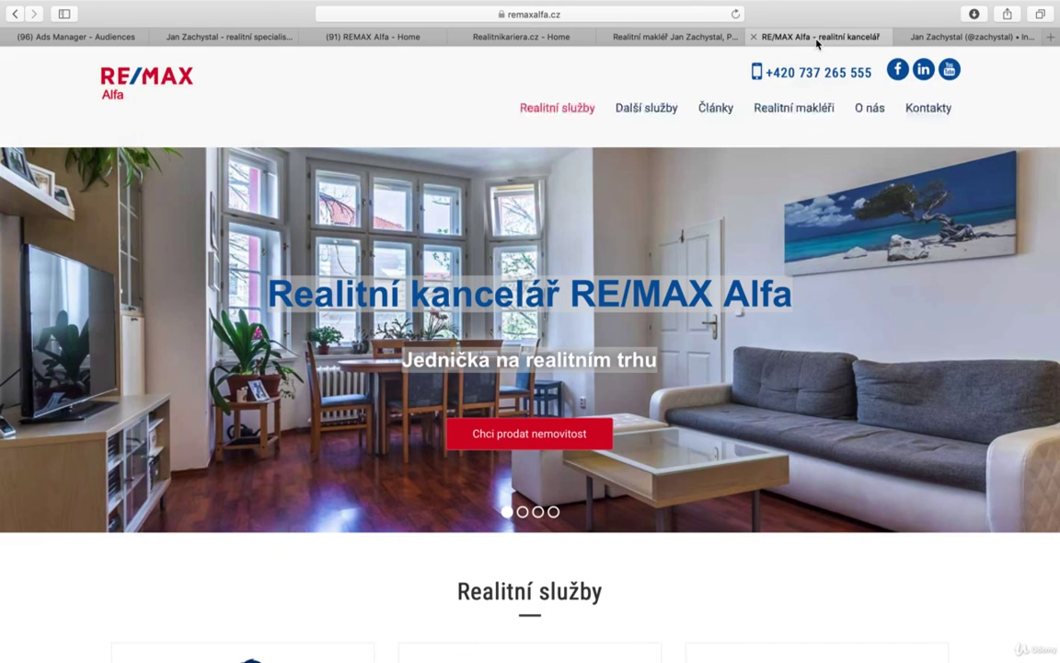
On the Instagram profile, open the RE/MAX Hall of Fame certificate post.
{"action": "left_click", "coordinate": [958, 37]}
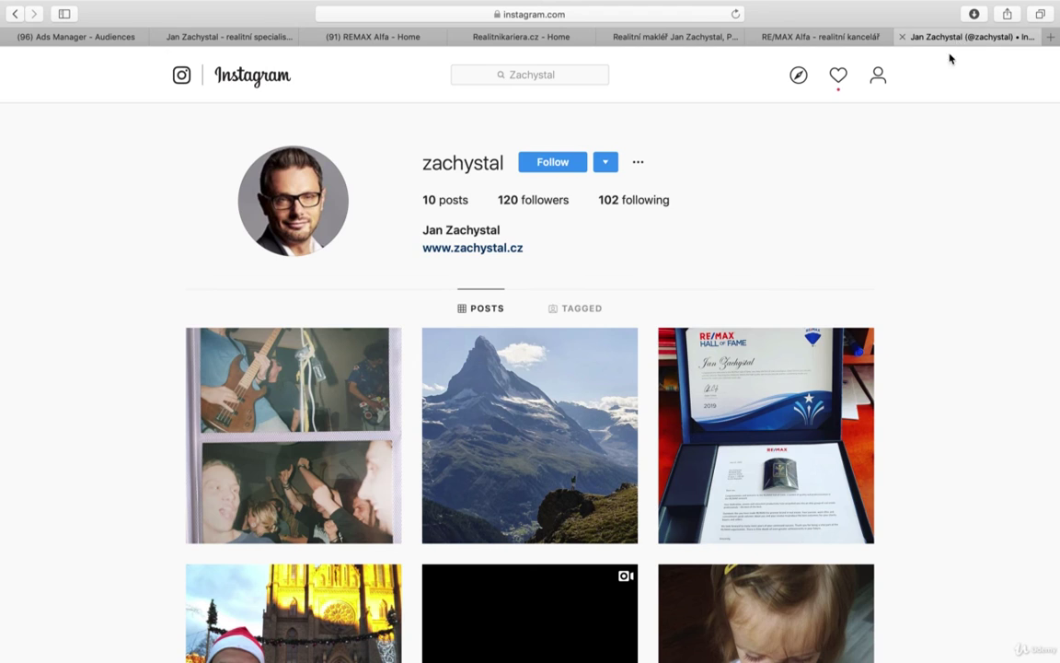
{"action": "scroll", "coordinate": [957, 328], "scroll_direction": "down", "scroll_amount": 2}
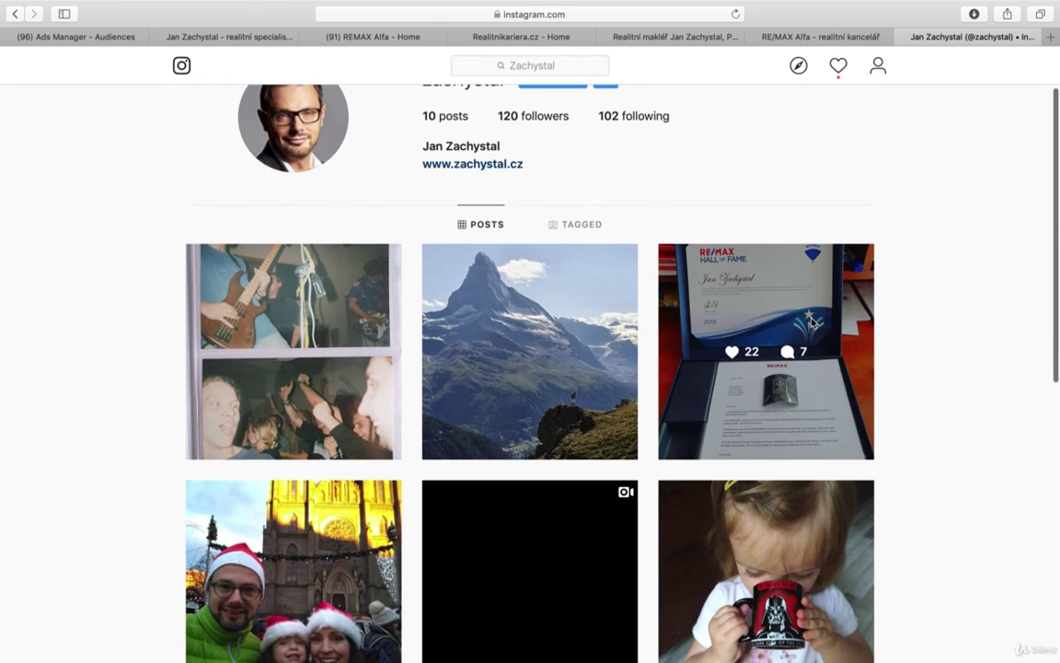
{"action": "left_click", "coordinate": [812, 322]}
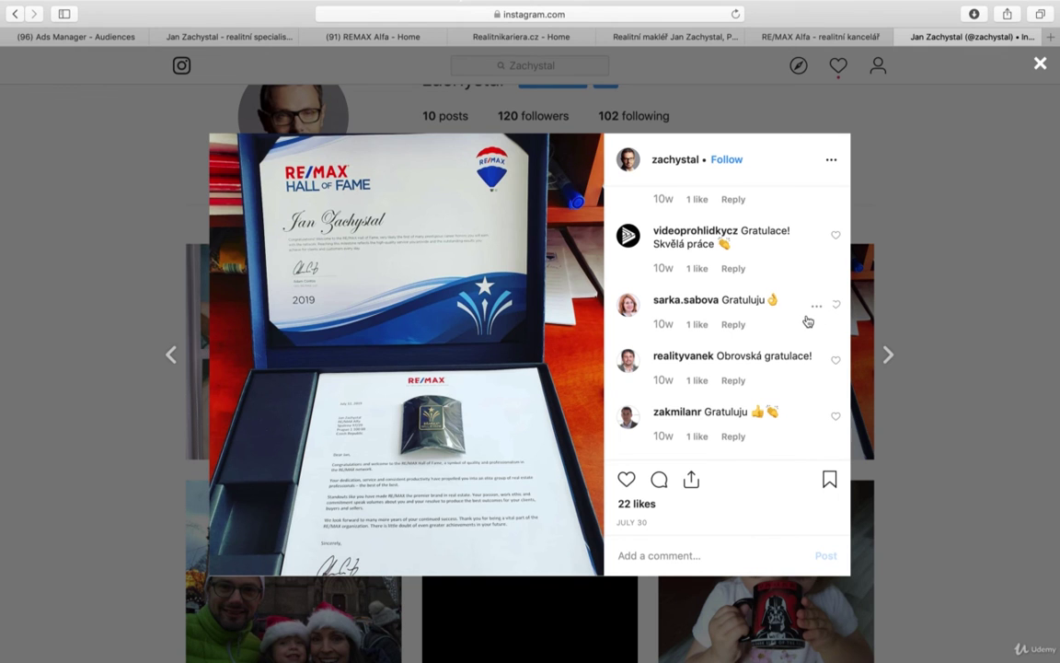